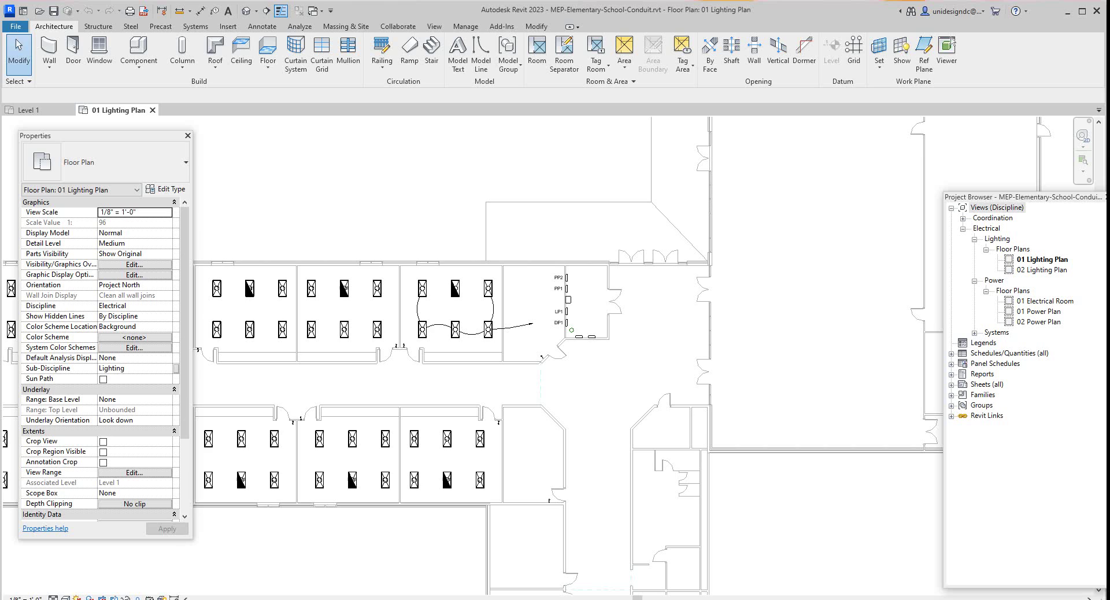
pyautogui.scroll(3, 582, 308)
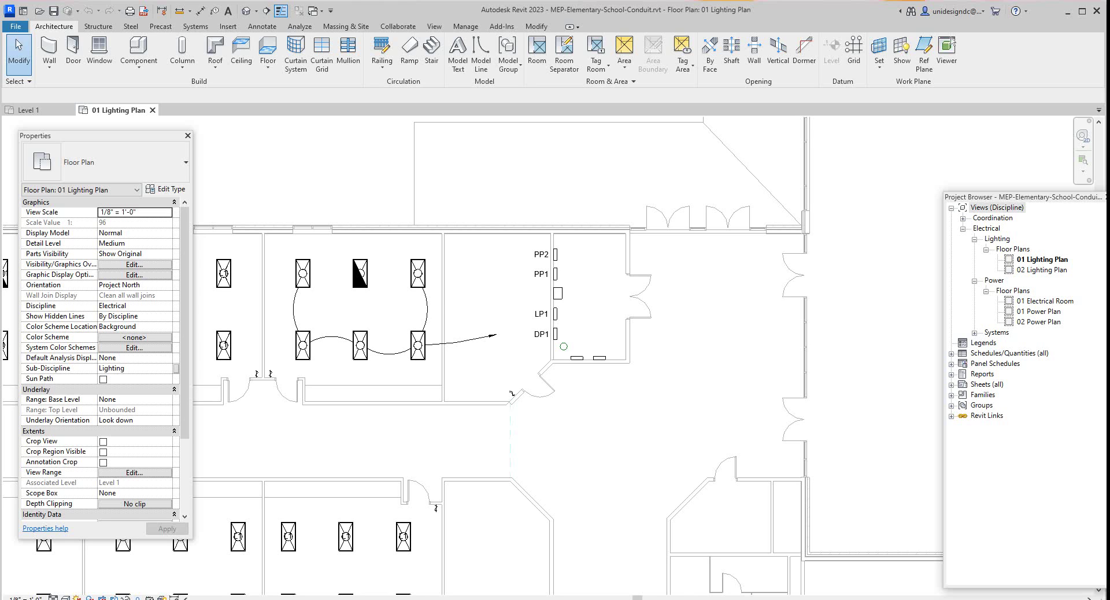
pyautogui.scroll(-3, 563, 210)
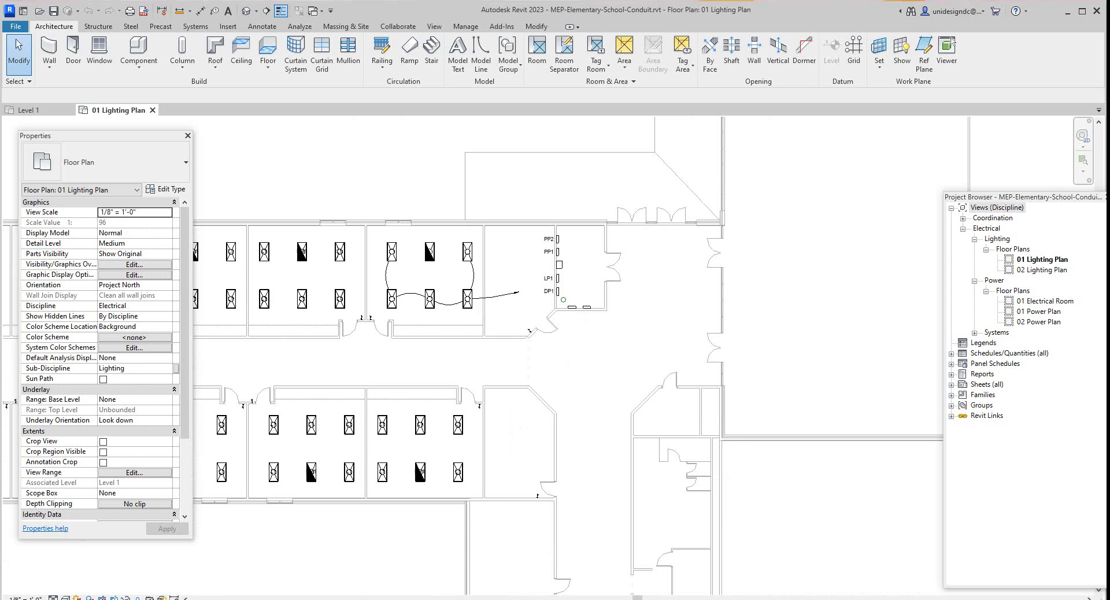
pyautogui.scroll(2, 384, 165)
pyautogui.scroll(-1, 427, 165)
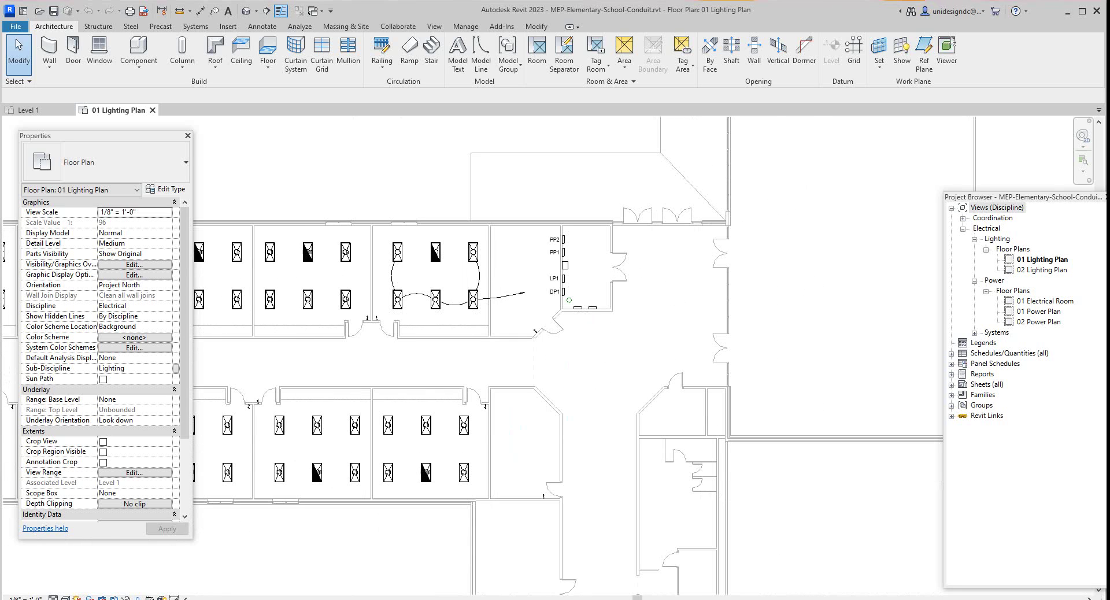
pyautogui.scroll(-4, 951, 42)
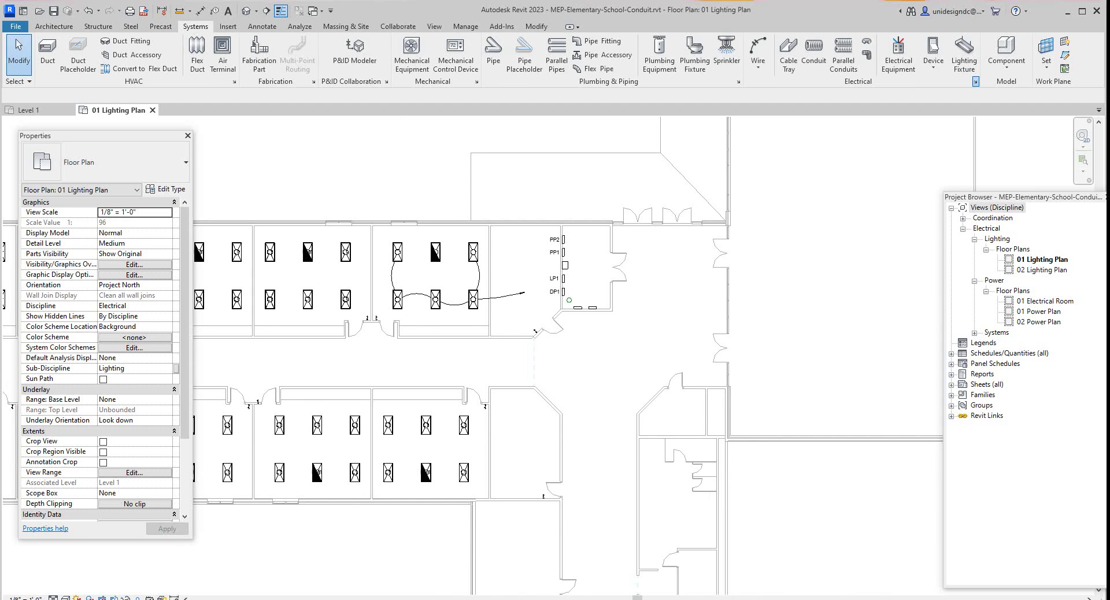
# In the electrical settings, limit fitting angles to specific angles and exclude 22.50° and 11.25° from layout
pyautogui.click(976, 81)
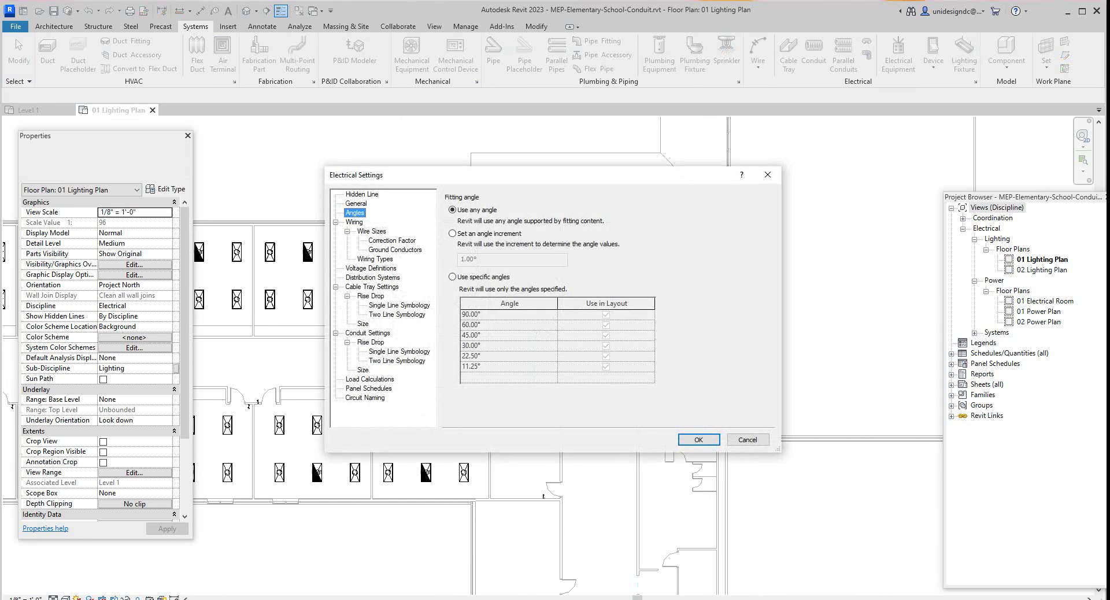
pyautogui.moveTo(463, 174); pyautogui.dragTo(594, 176)
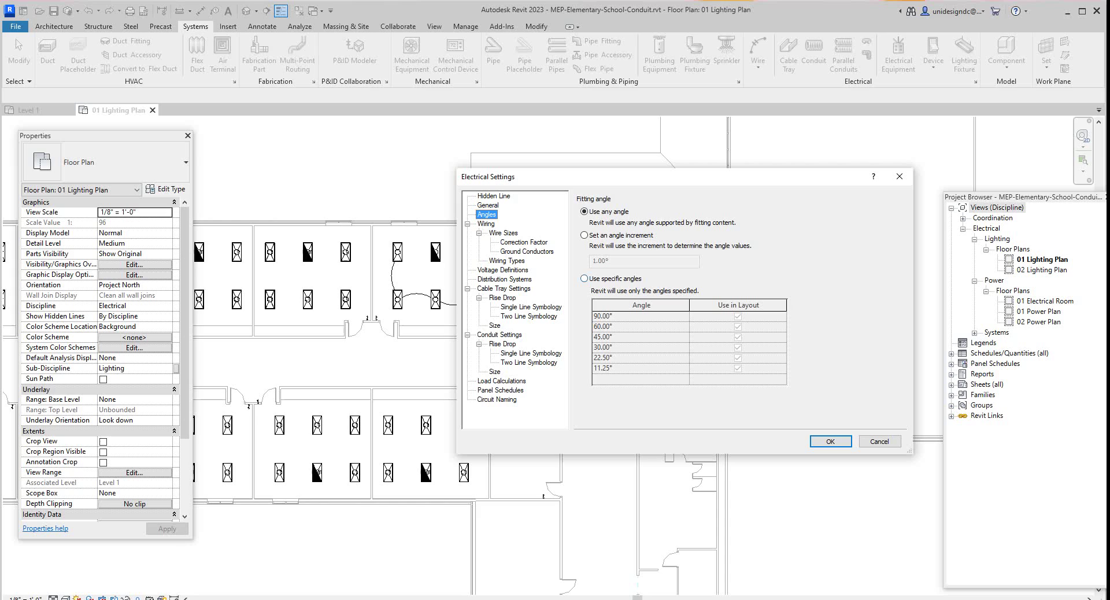
pyautogui.click(584, 278)
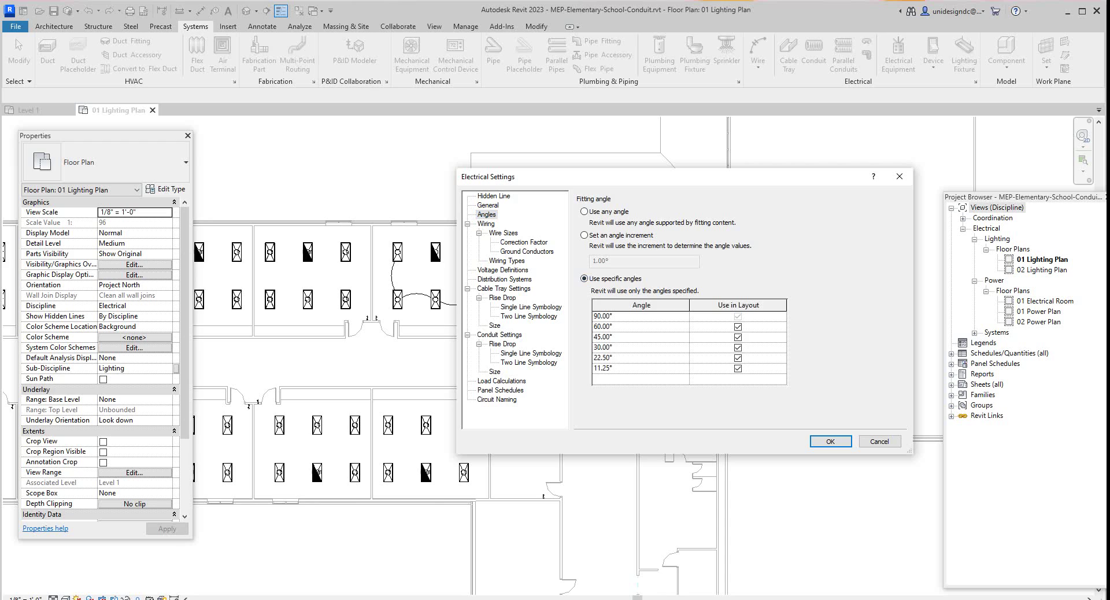
pyautogui.click(737, 358)
pyautogui.click(738, 368)
pyautogui.click(830, 441)
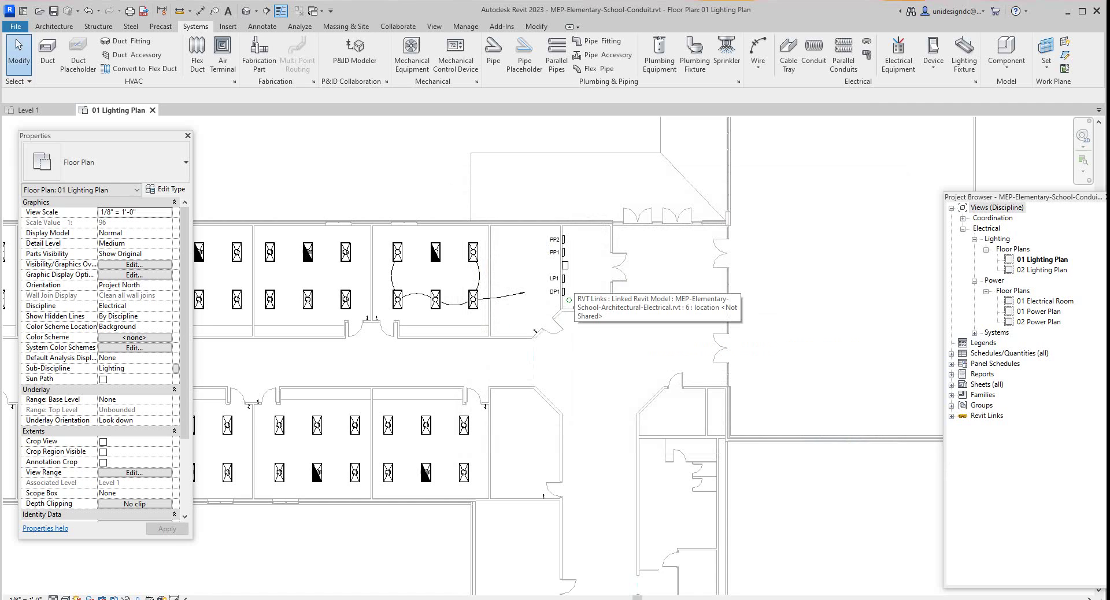
# Start a 2" conduit at 9' 6" middle elevation from panel LP1, accepting the default connector position on the panel's surface
pyautogui.scroll(5, 535, 331)
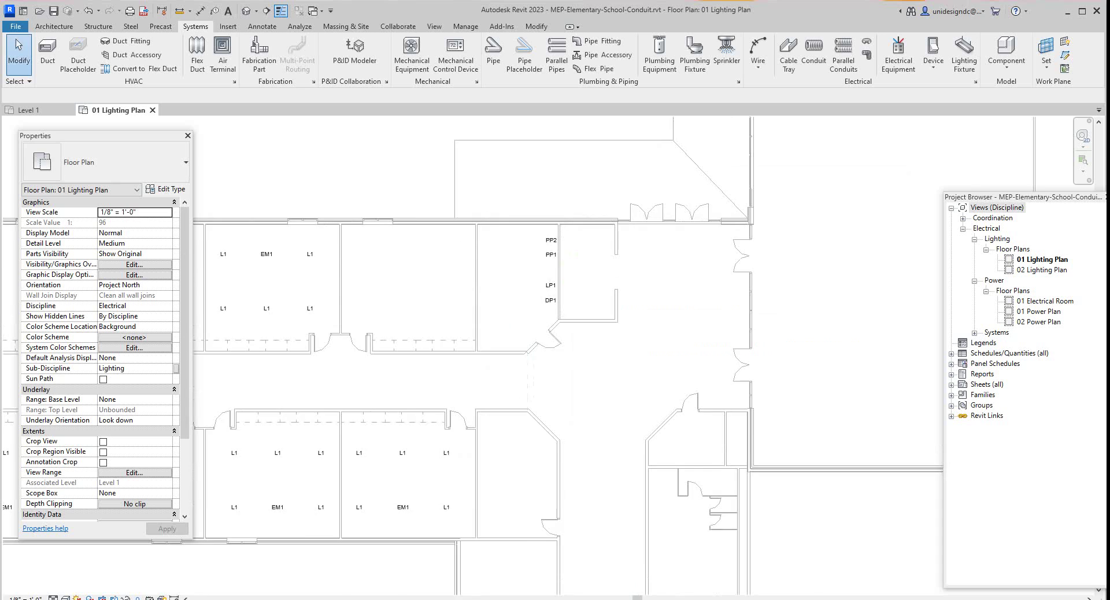
pyautogui.scroll(-1, 581, 316)
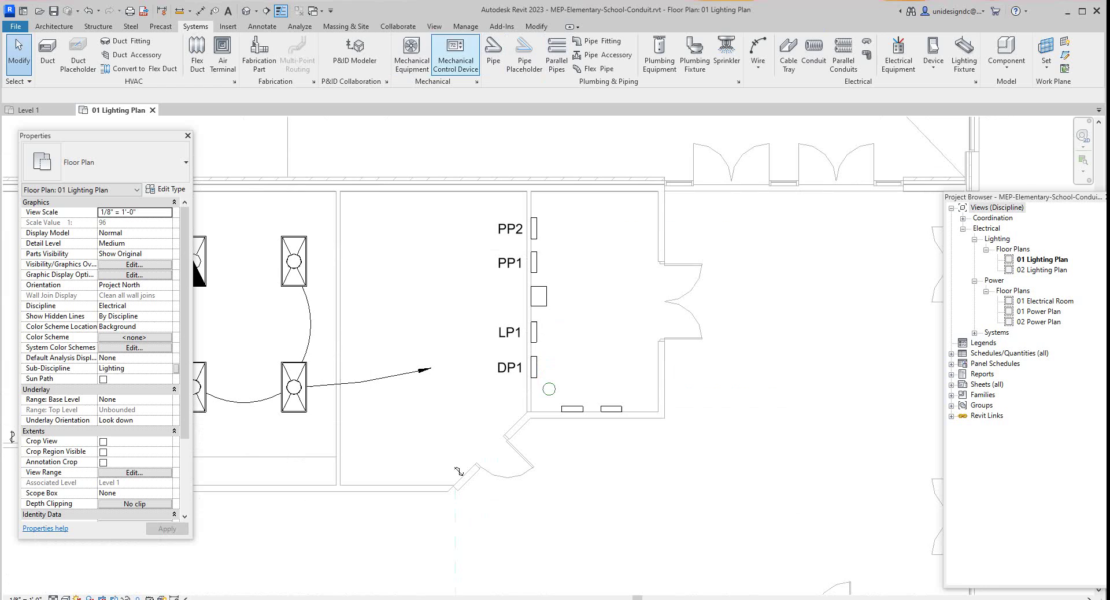
pyautogui.click(813, 53)
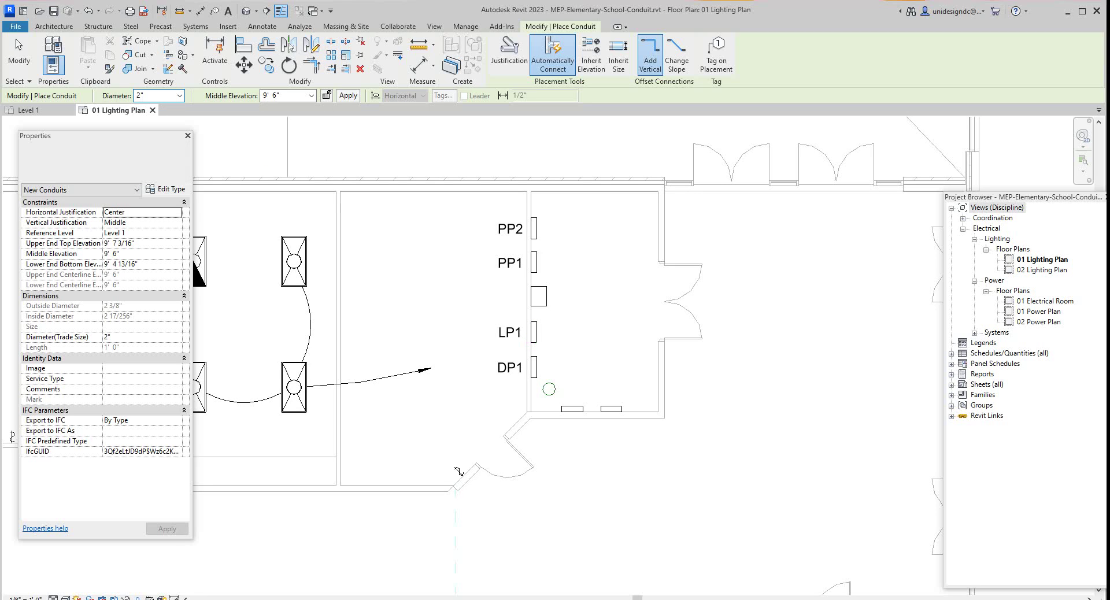
pyautogui.scroll(2, 552, 344)
pyautogui.click(547, 402)
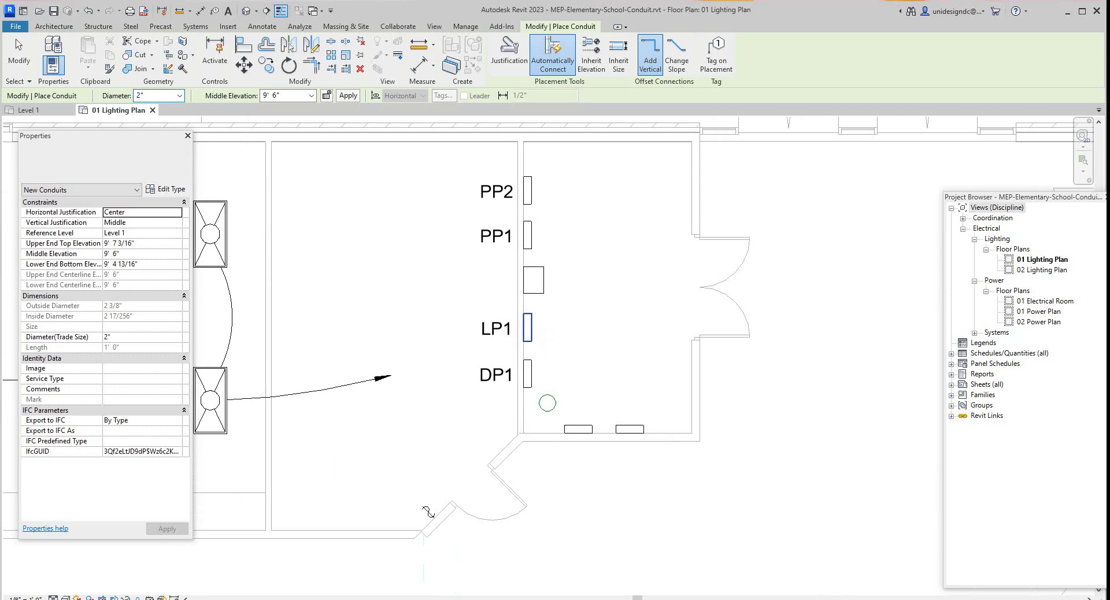
pyautogui.scroll(2, 527, 326)
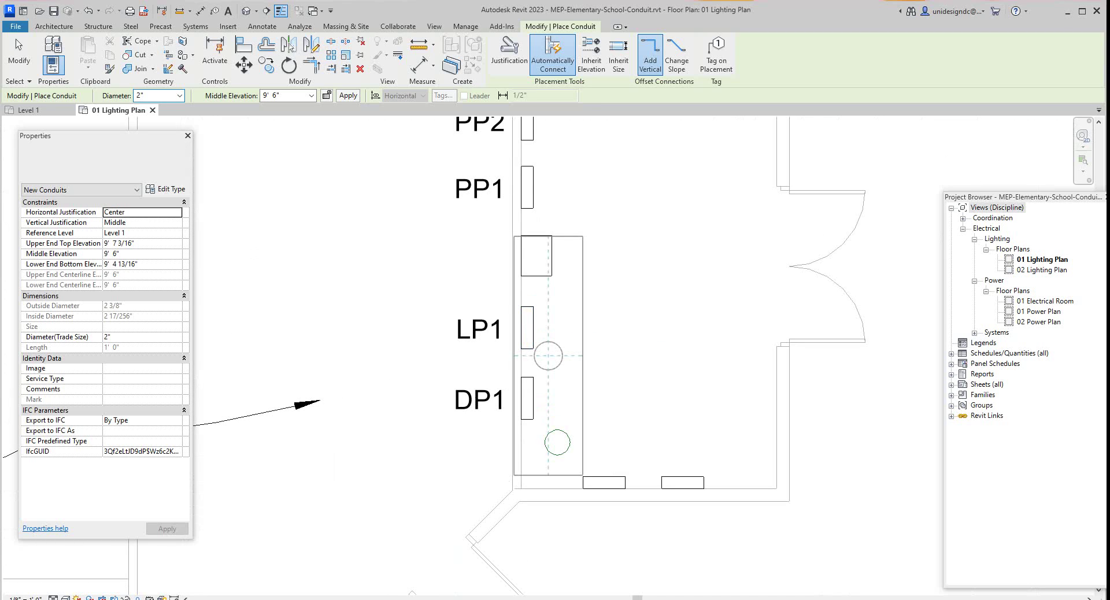
pyautogui.click(548, 355)
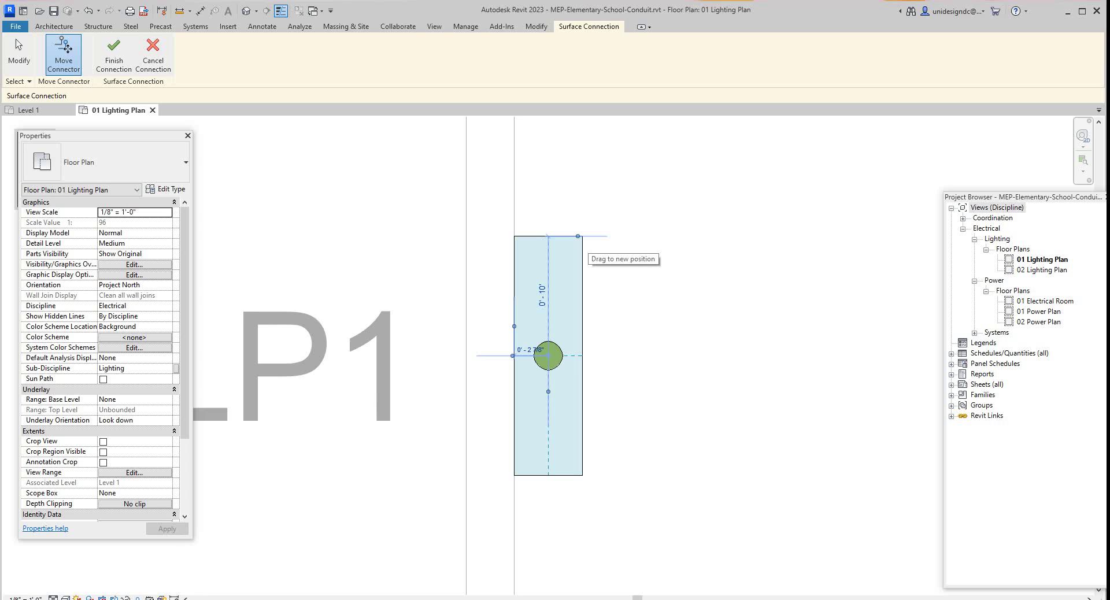
pyautogui.scroll(-2, 545, 289)
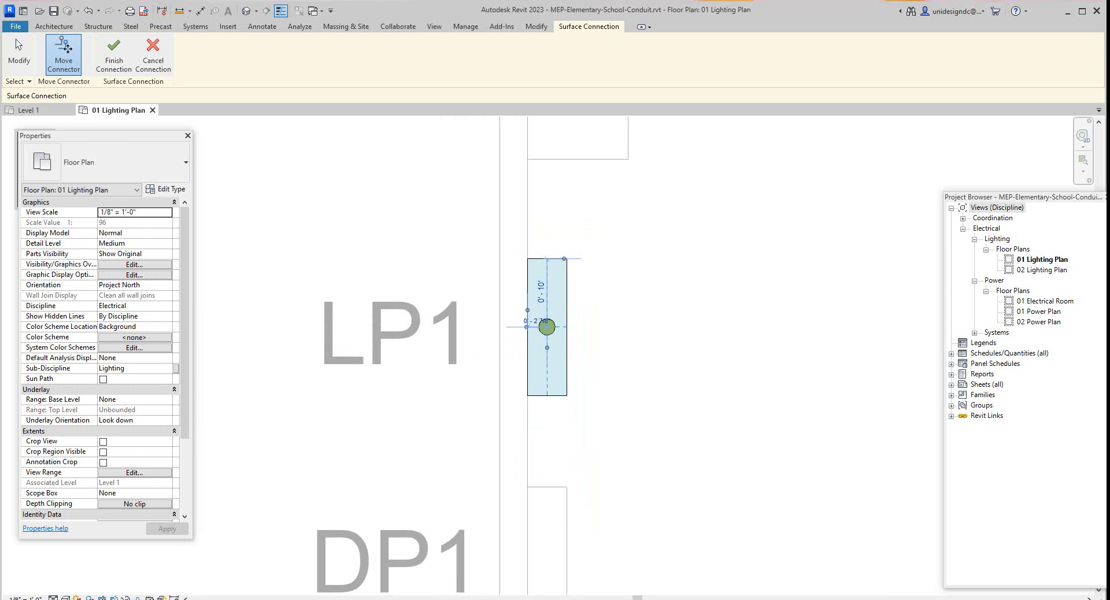
pyautogui.scroll(1, 570, 360)
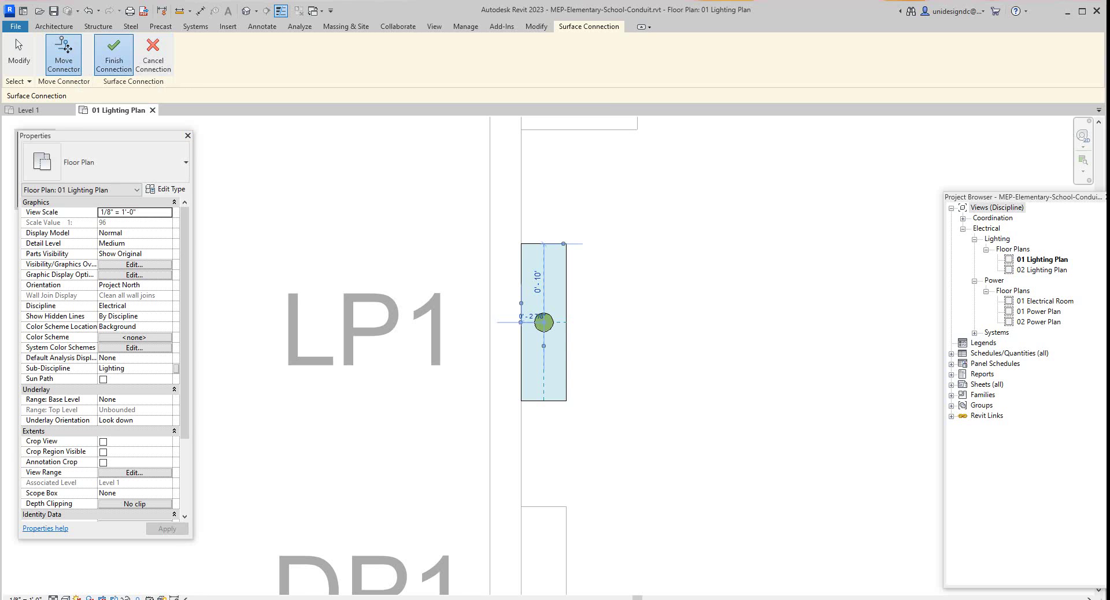
pyautogui.click(114, 54)
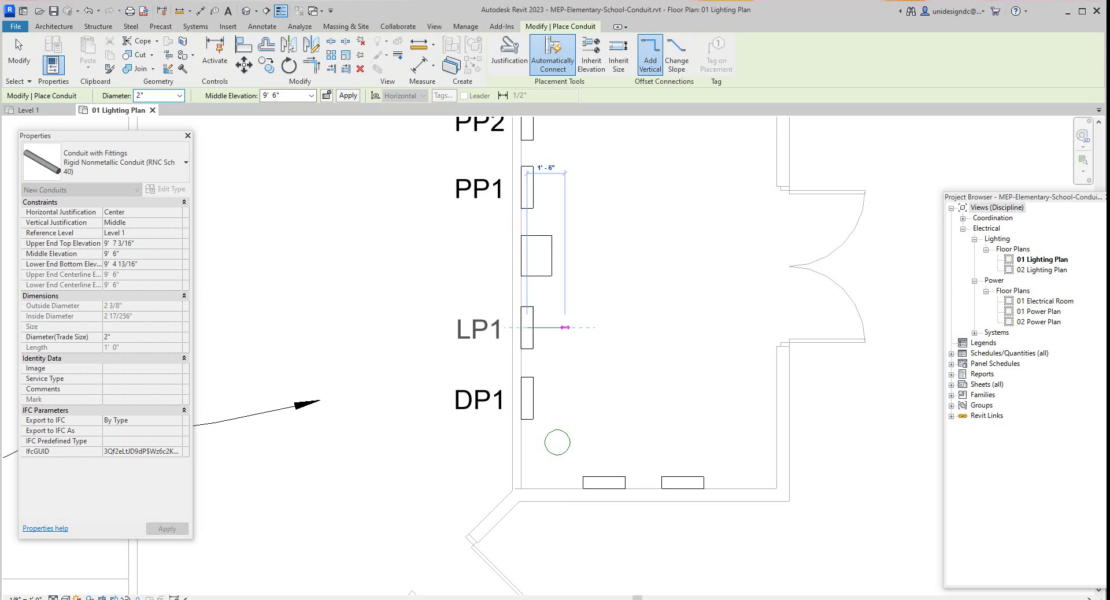
# Run the conduit from LP1 straight through the upper classroom row into its westernmost classroom and end the run there
pyautogui.scroll(-5, 565, 327)
pyautogui.scroll(-3, 451, 311)
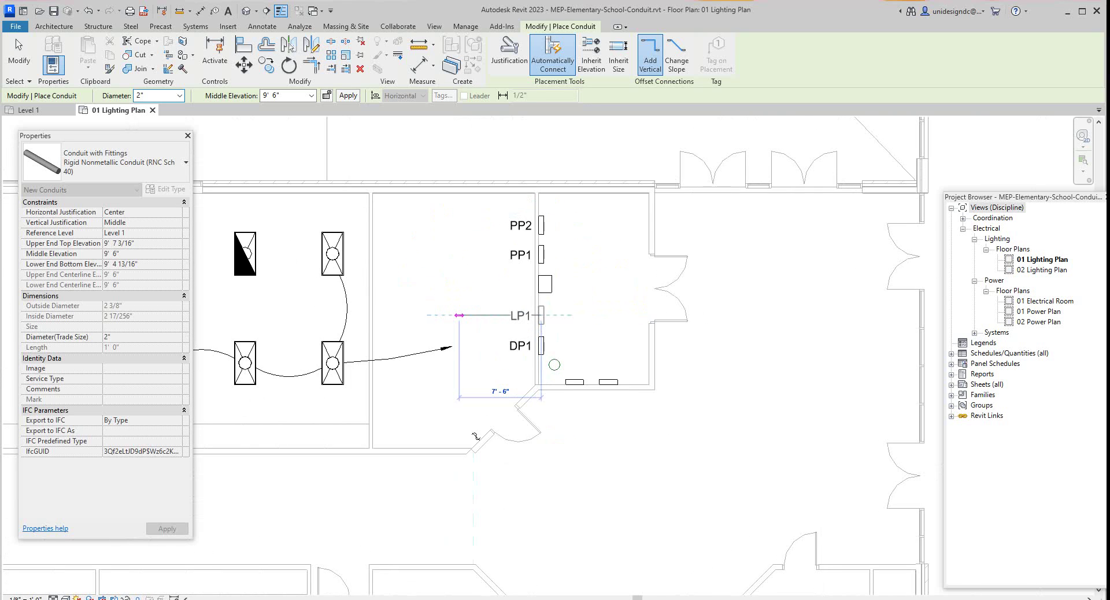
pyautogui.scroll(-2, 382, 313)
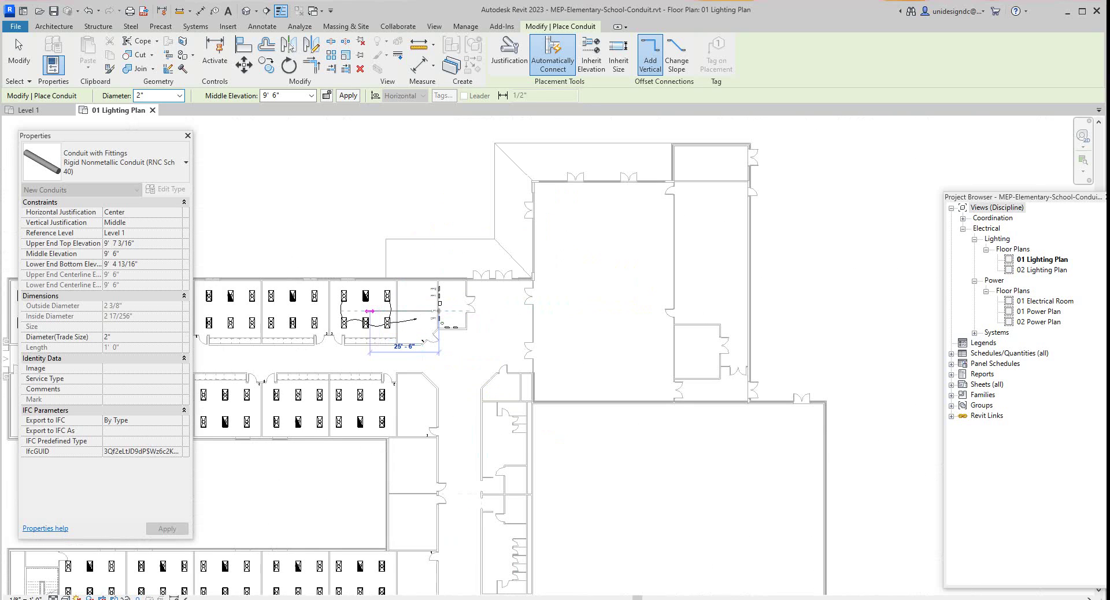
pyautogui.scroll(-1, 347, 325)
pyautogui.scroll(-2, 347, 325)
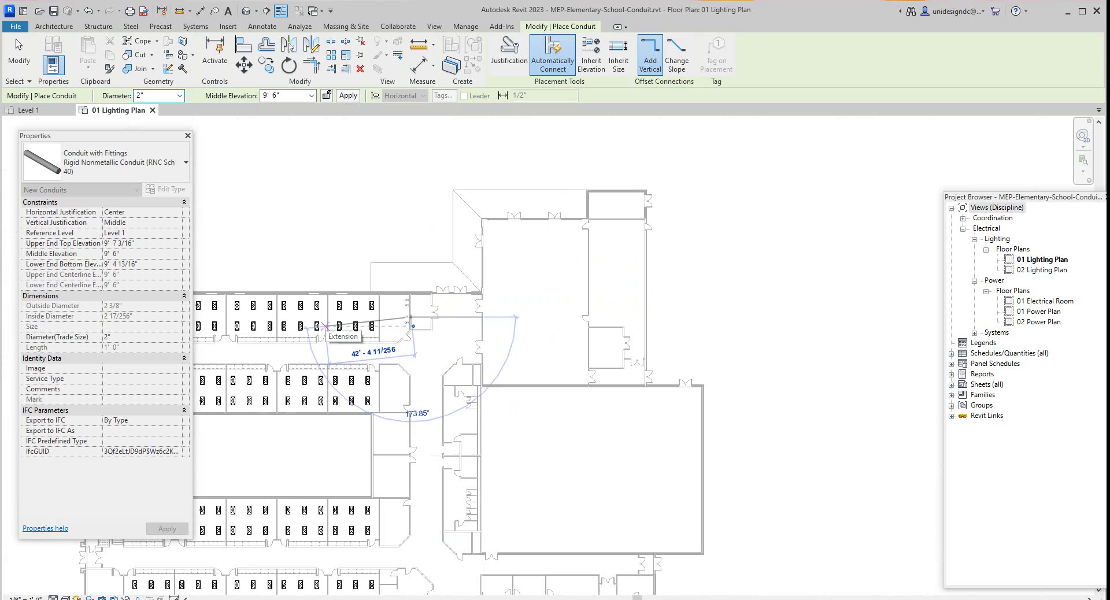
pyautogui.scroll(-1, 271, 319)
pyautogui.scroll(-1, 261, 317)
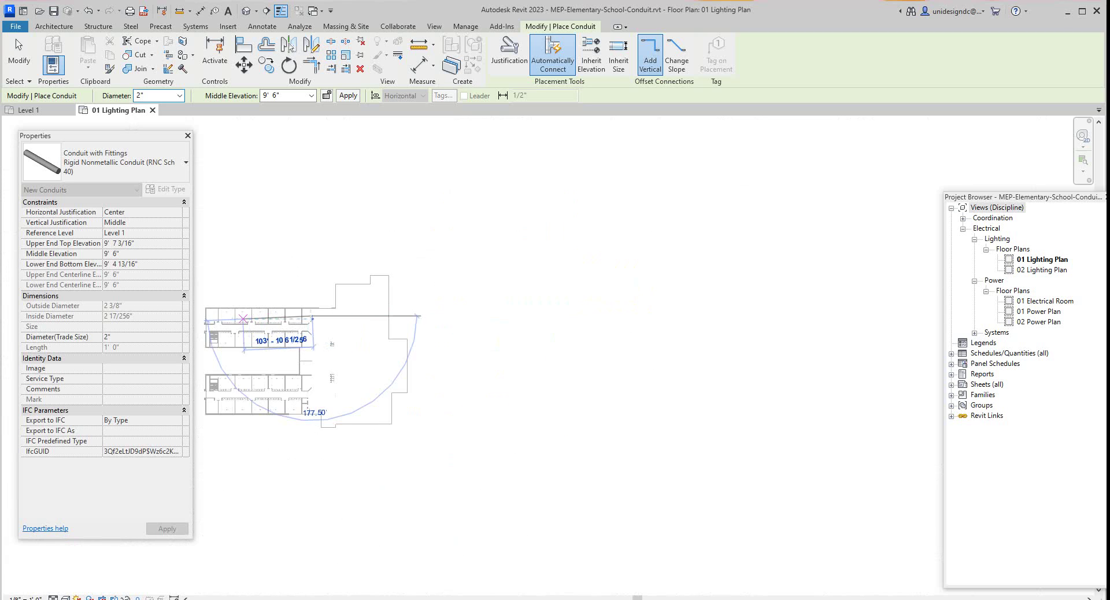
pyautogui.scroll(2, 214, 317)
pyautogui.scroll(-2, 209, 316)
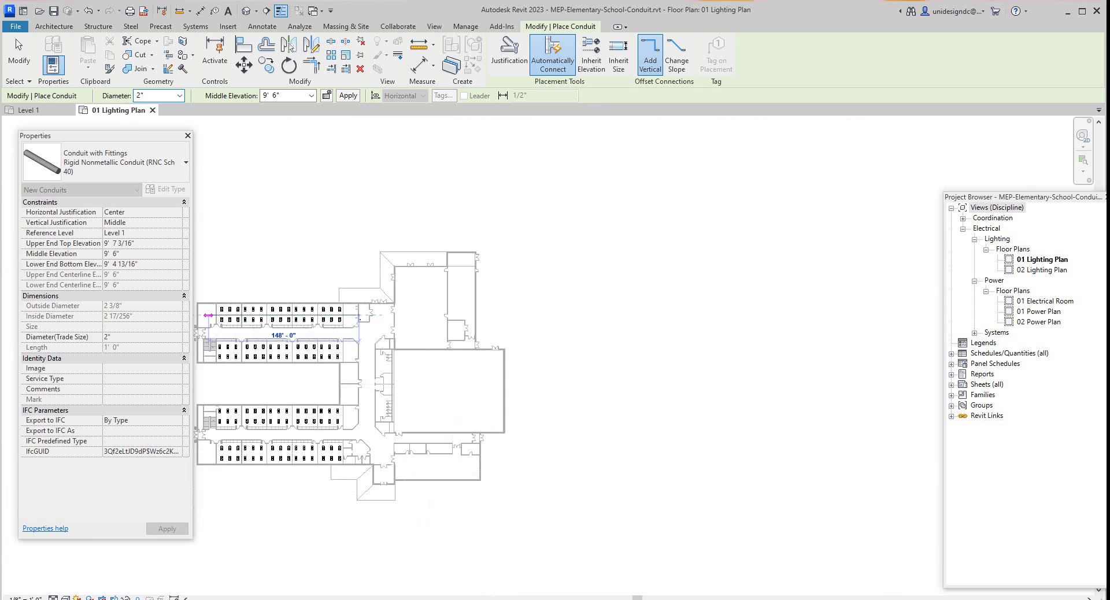
pyautogui.scroll(-1, 203, 314)
pyautogui.scroll(5, 206, 315)
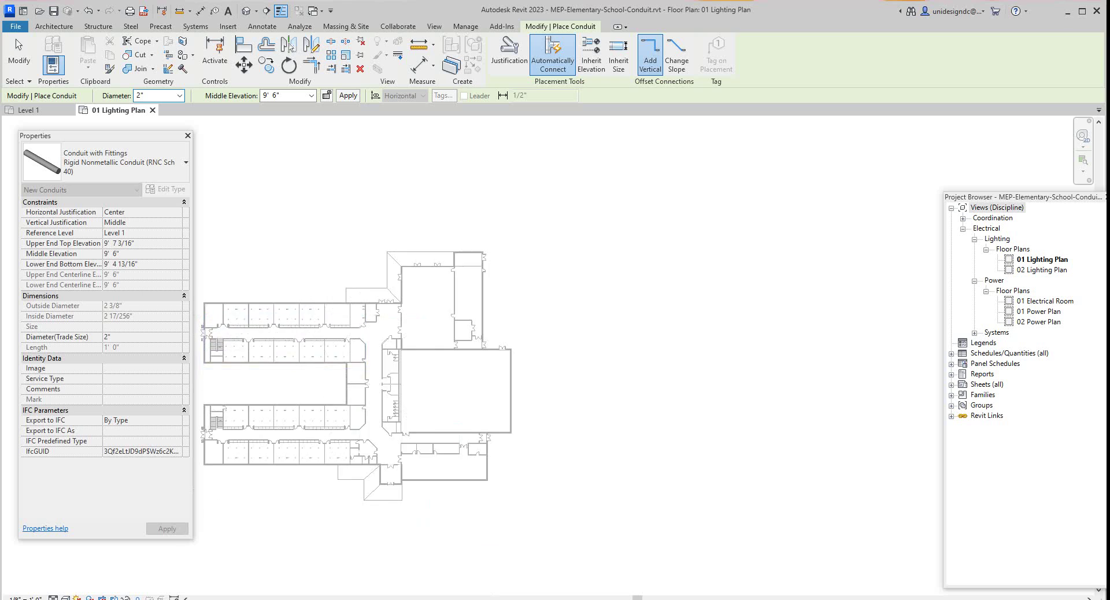
pyautogui.scroll(4, 210, 317)
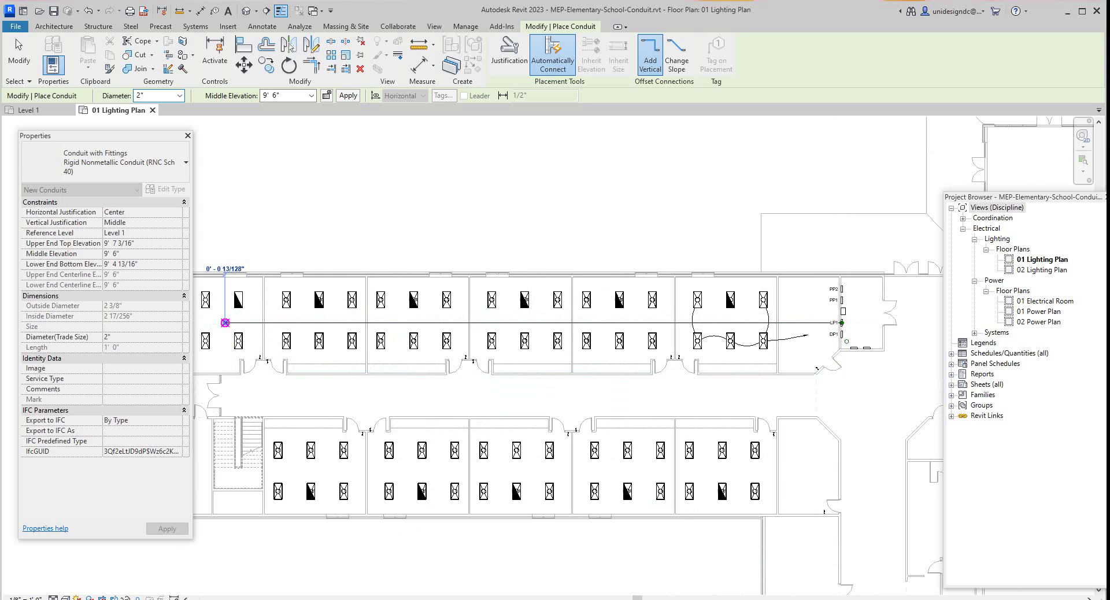
pyautogui.click(225, 323)
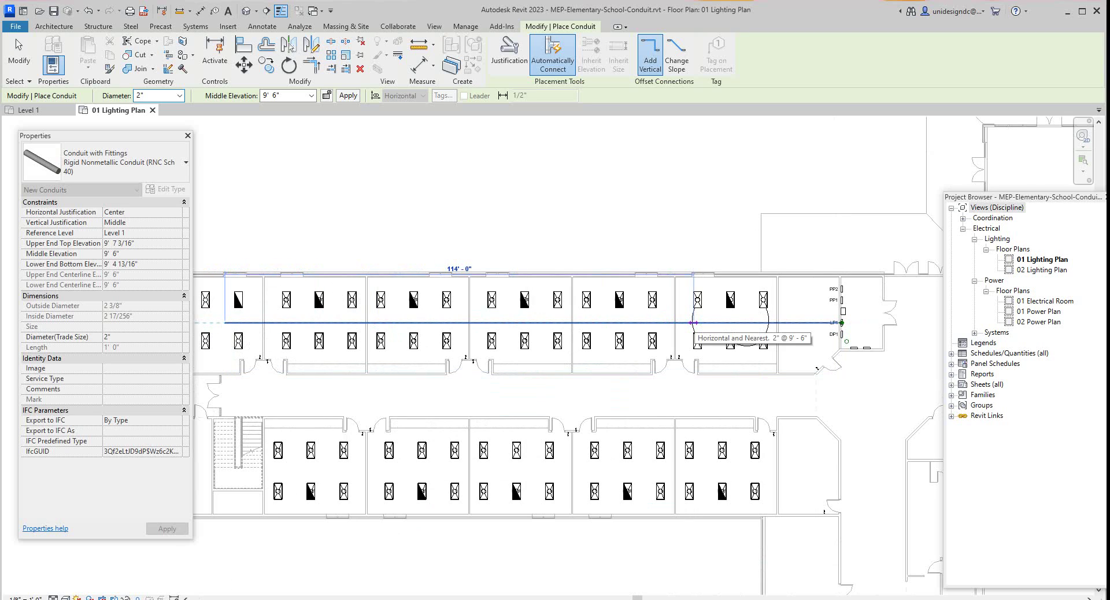
pyautogui.rightClick(693, 326)
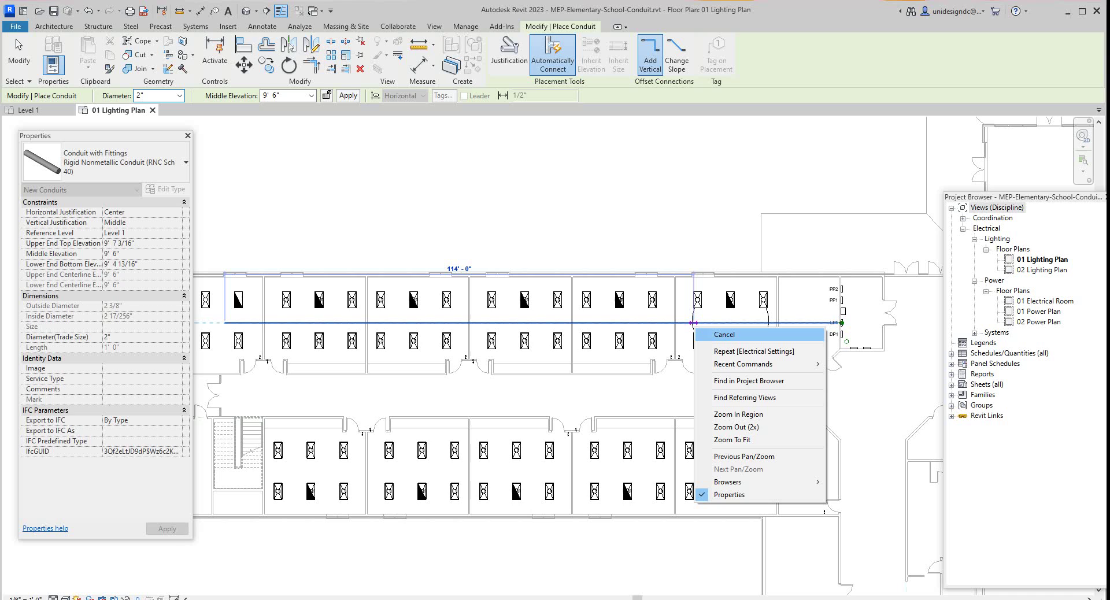
pyautogui.click(722, 334)
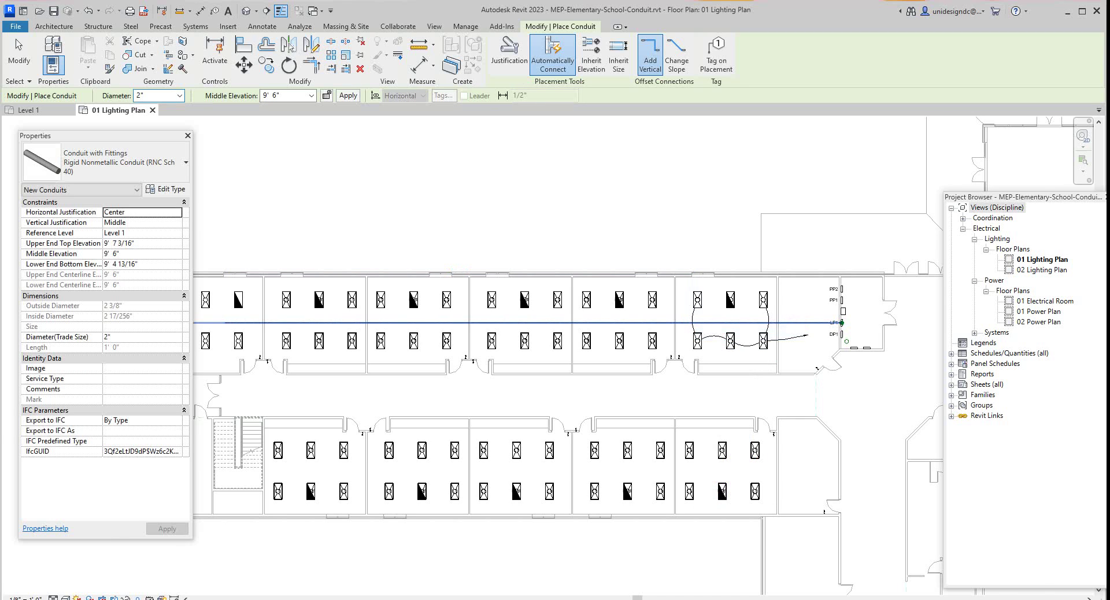
# Branch a conduit off the main run just west of LP1, about 34' south, then west through the lower classroom row to the stairwell
pyautogui.scroll(2, 803, 322)
pyautogui.click(804, 322)
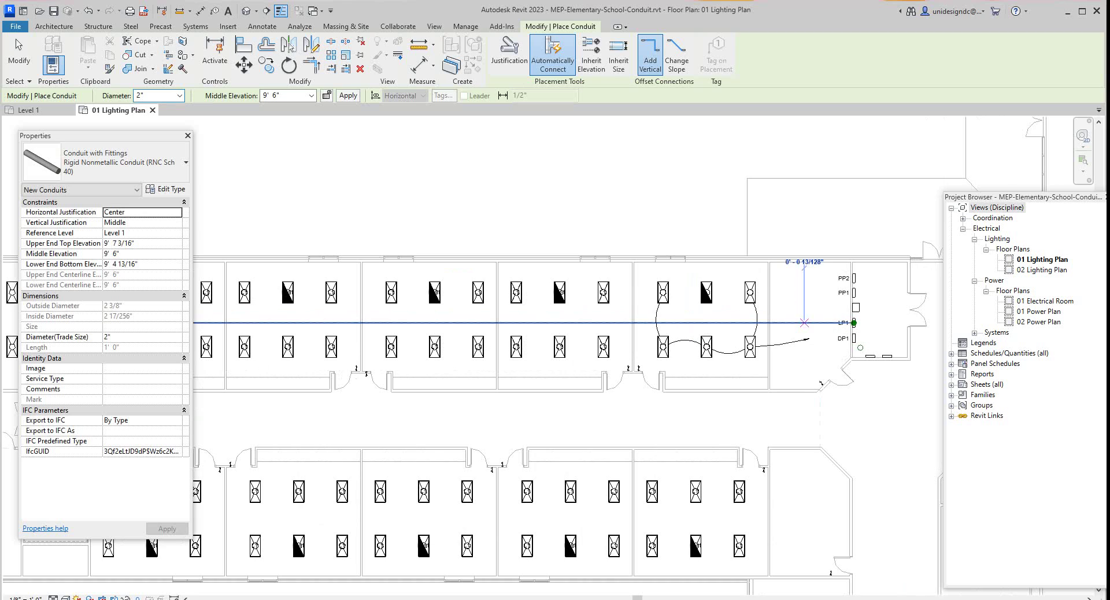
pyautogui.scroll(-1, 806, 440)
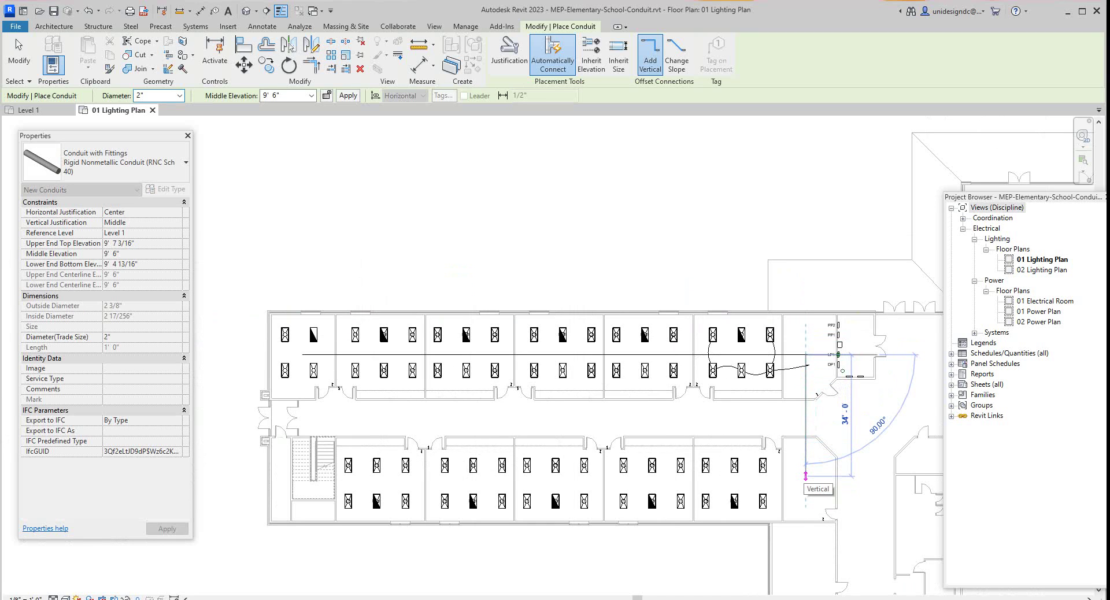
pyautogui.click(805, 478)
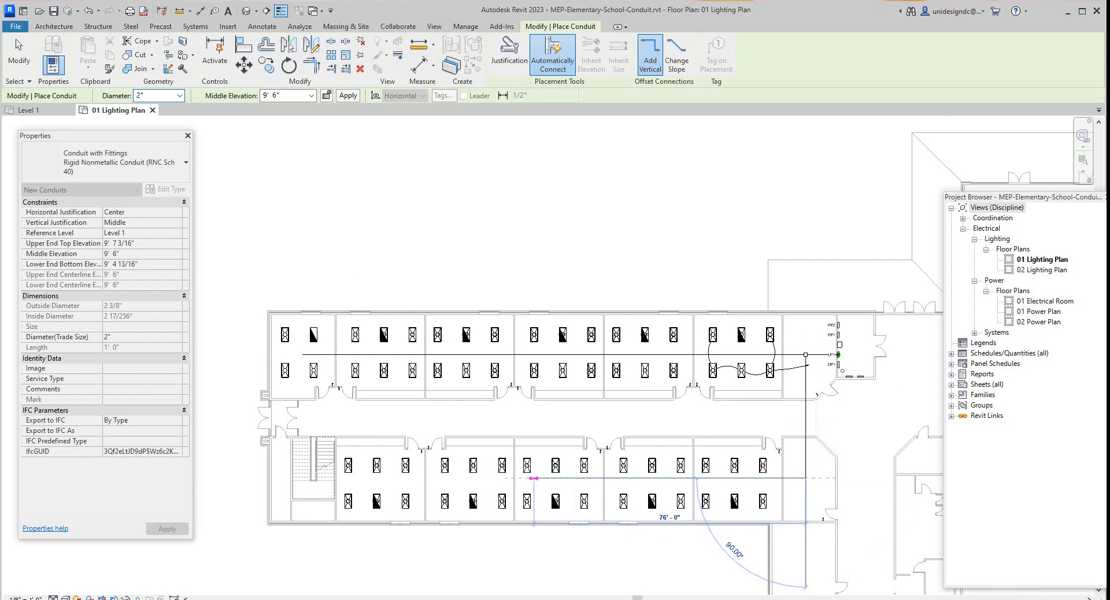
pyautogui.click(301, 478)
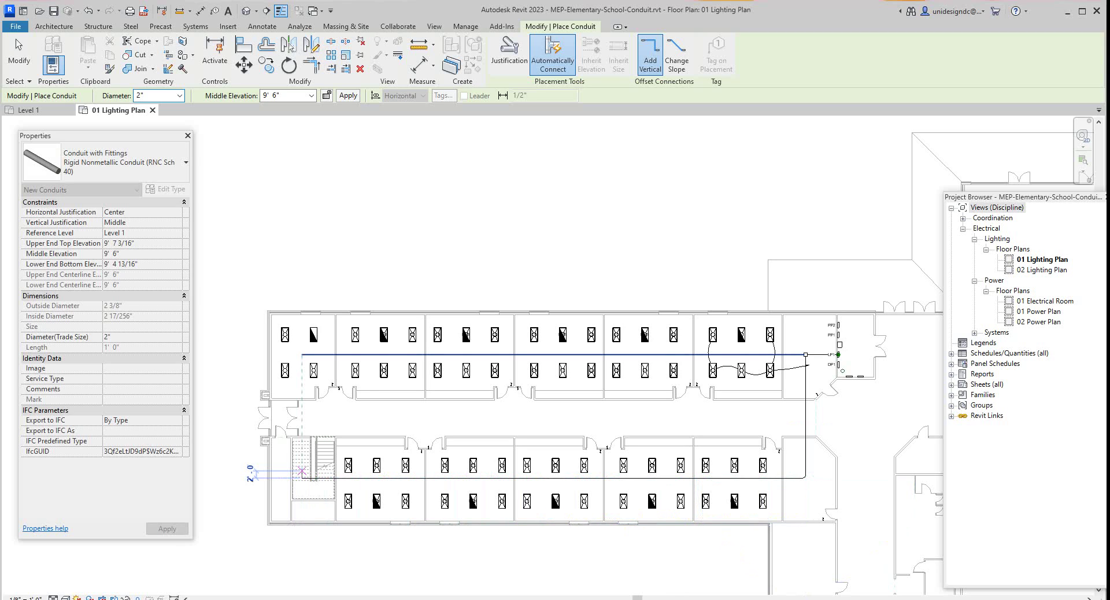
pyautogui.rightClick(307, 474)
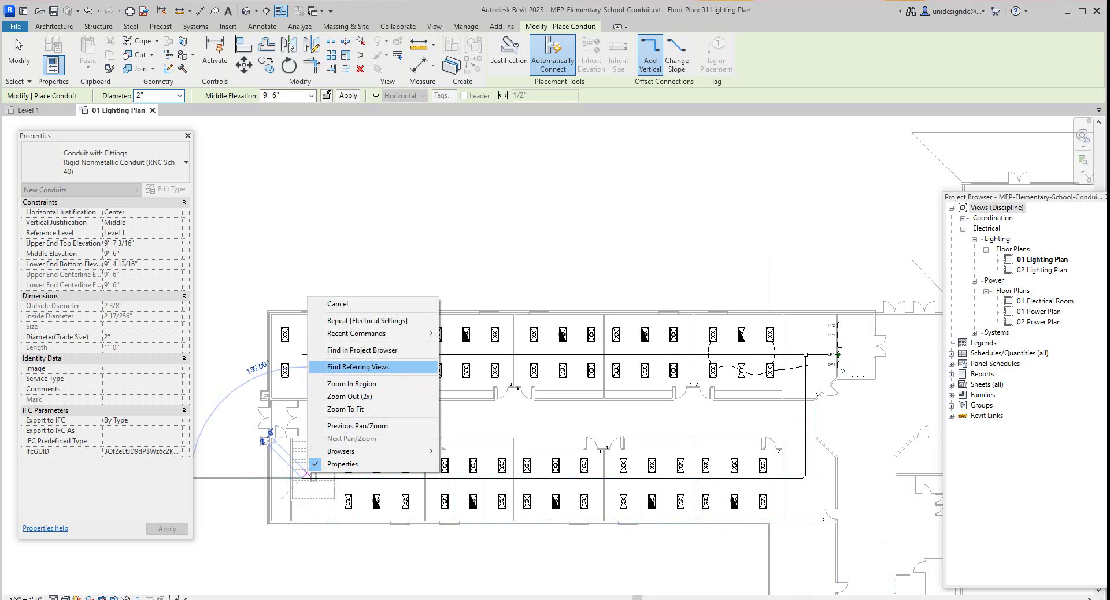
pyautogui.click(338, 304)
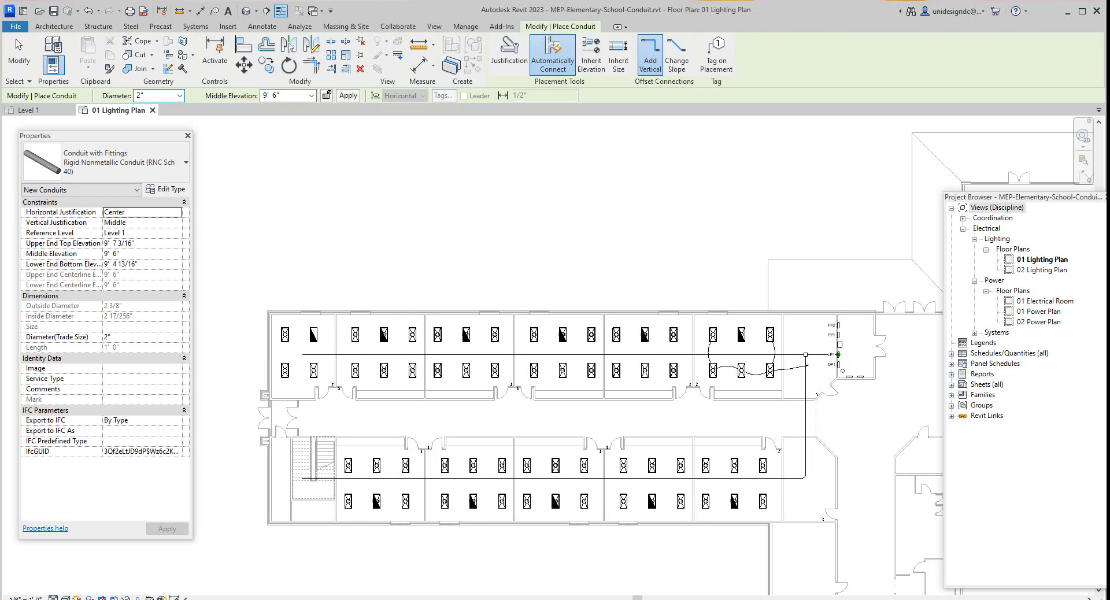
# Branch a 2" conduit off the north-south run west of LP1, about 147' west along the corridor to the entrance doors, and end it there
pyautogui.scroll(2, 815, 412)
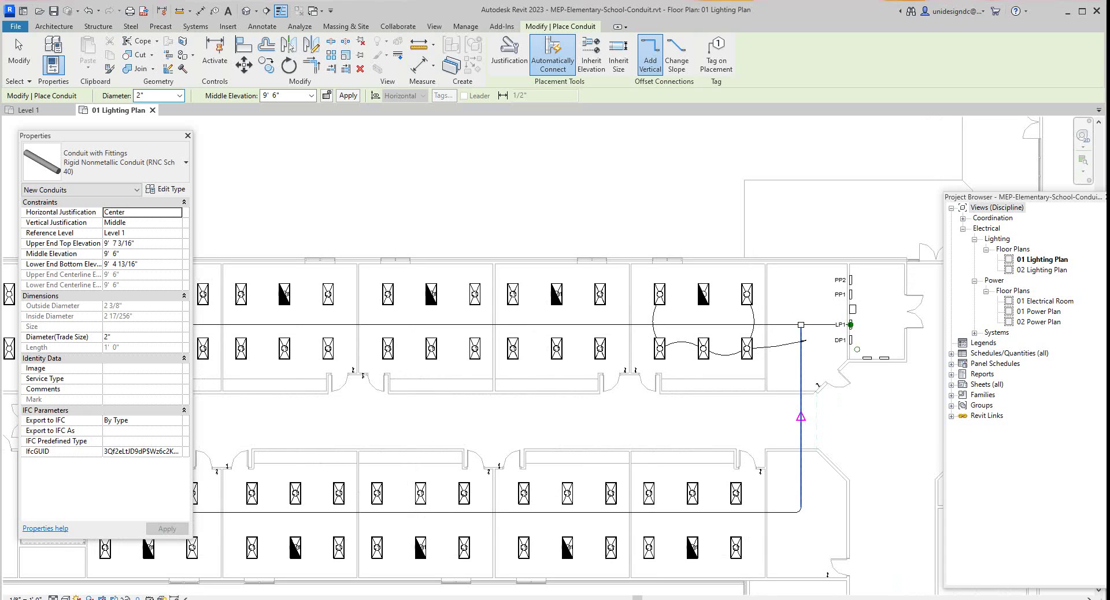
pyautogui.click(800, 416)
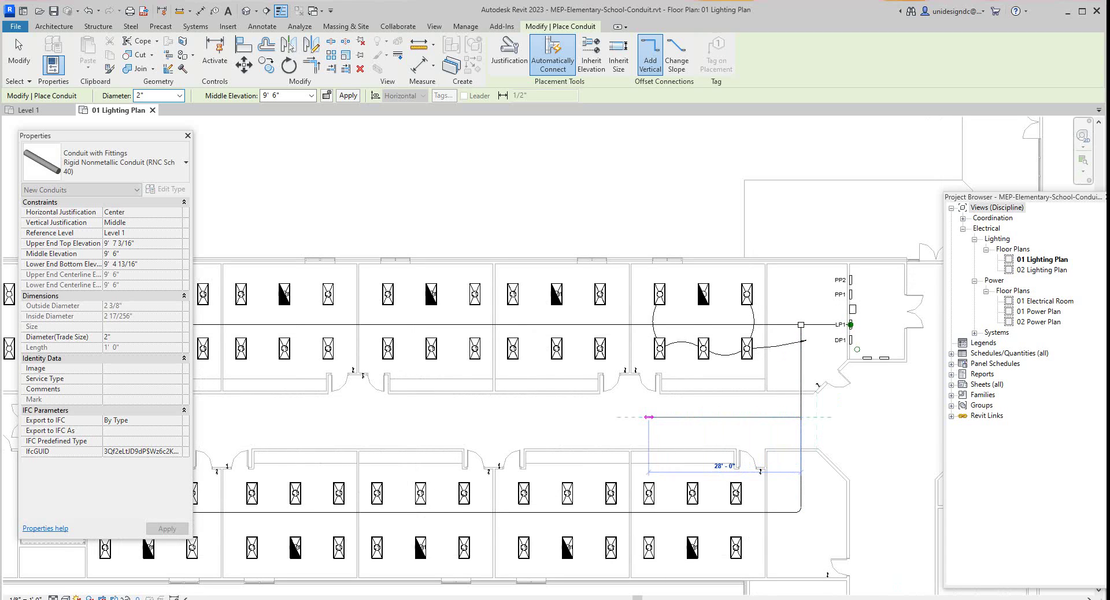
pyautogui.scroll(-1, 649, 416)
pyautogui.scroll(-1, 645, 416)
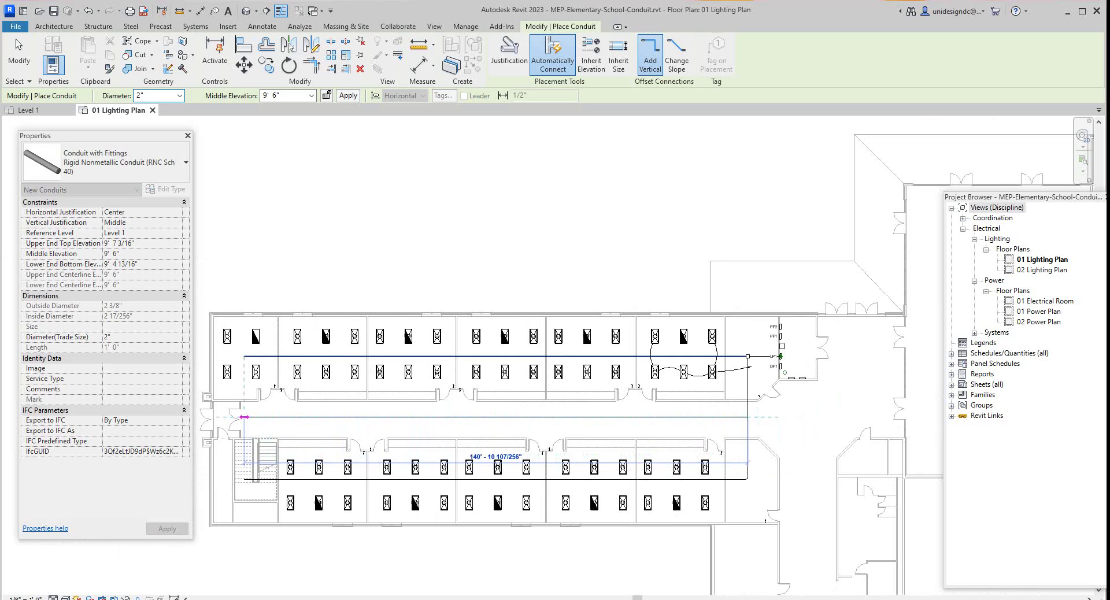
pyautogui.scroll(1, 230, 416)
pyautogui.scroll(1, 219, 418)
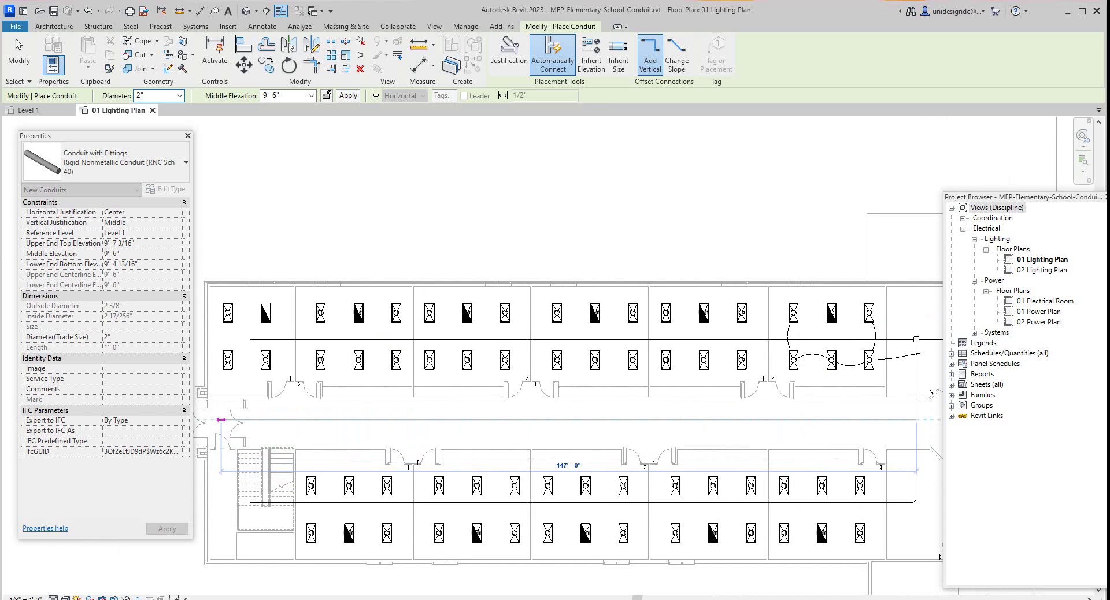
pyautogui.click(221, 419)
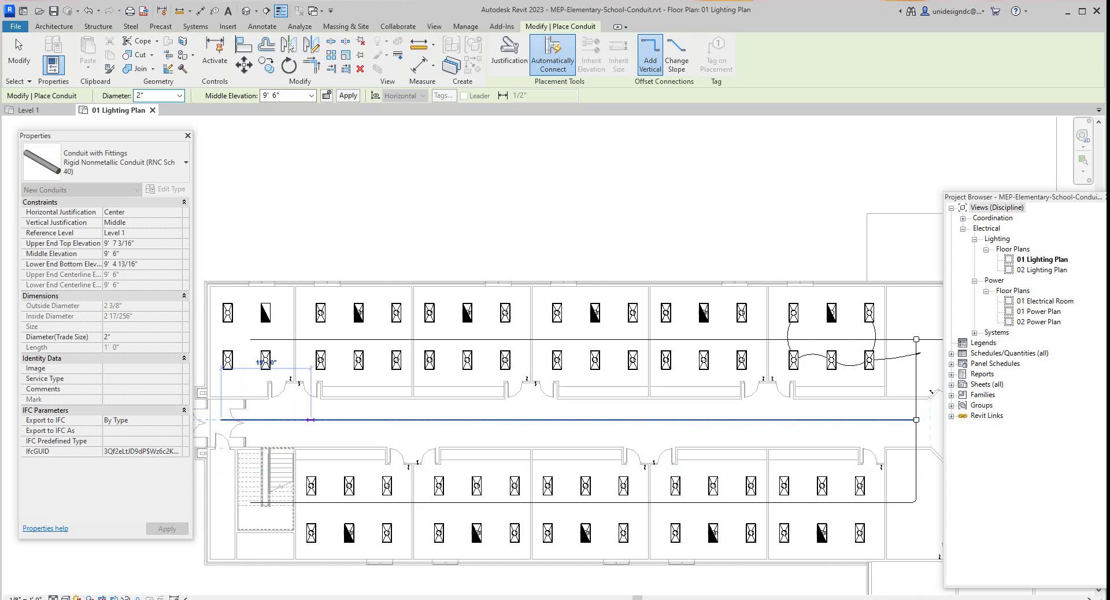
pyautogui.scroll(-1, 243, 418)
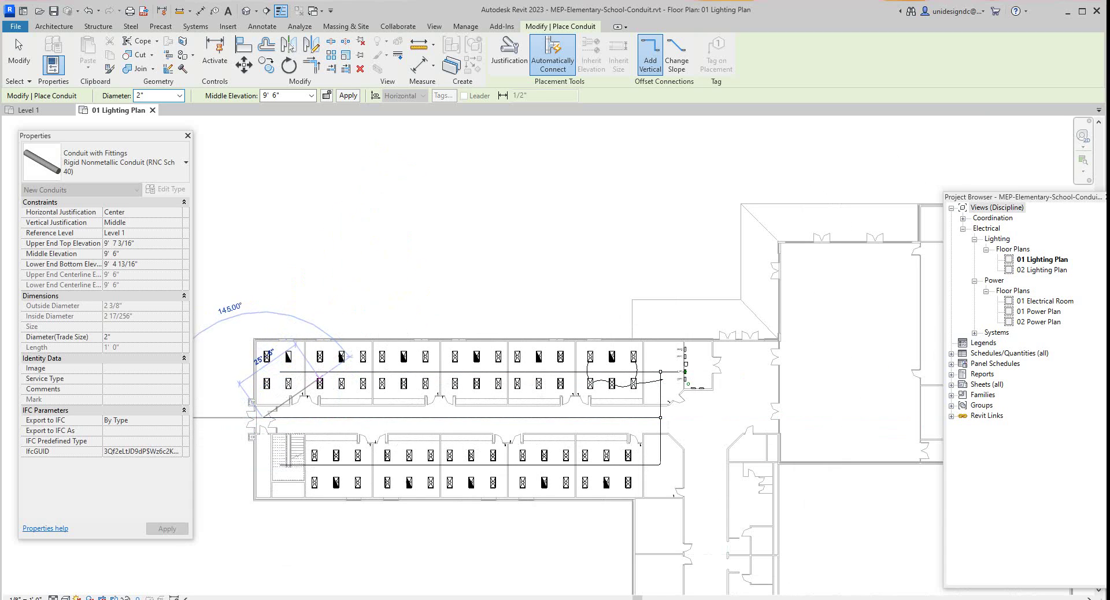
pyautogui.scroll(1, 261, 406)
pyautogui.scroll(1, 261, 406)
pyautogui.rightClick(271, 412)
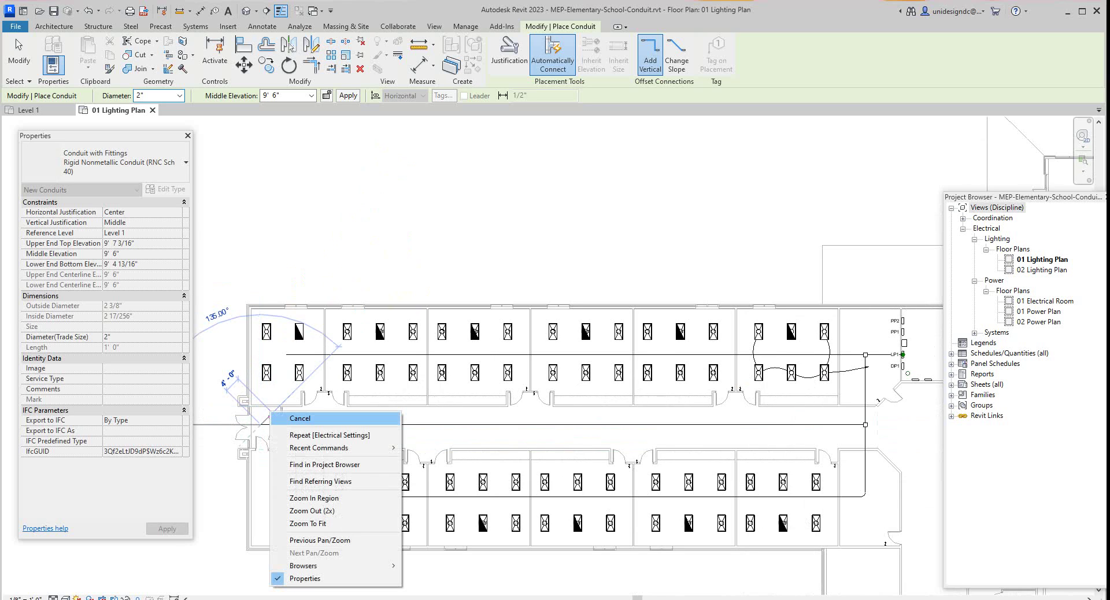
pyautogui.click(300, 417)
pyautogui.scroll(1, 526, 457)
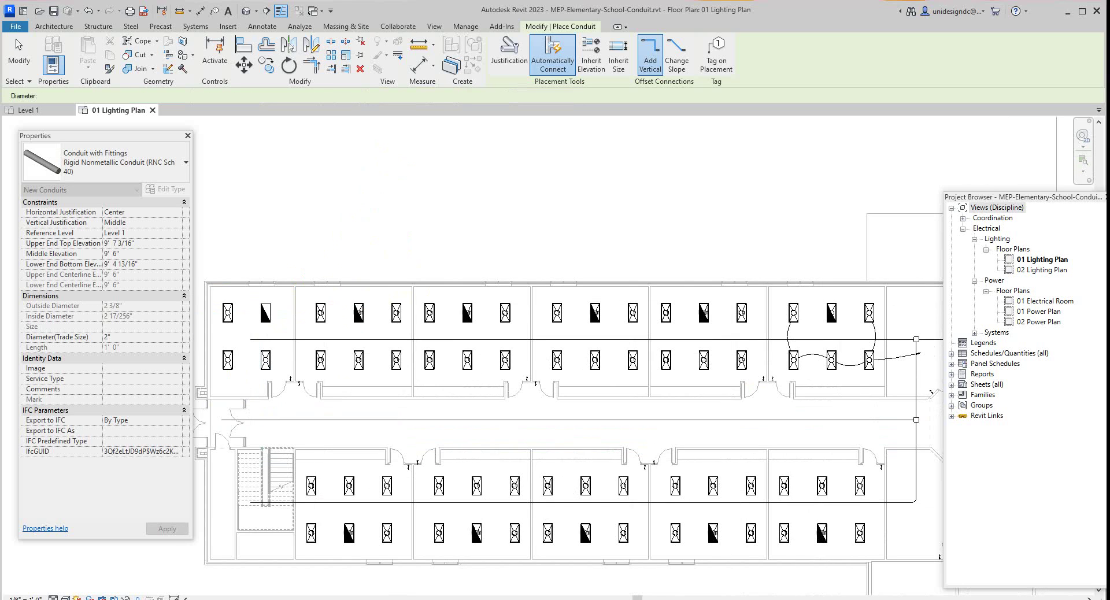
# Connect the upper classroom run to the corridor run with a straight north-south conduit in the third classroom west of LP1
pyautogui.scroll(-1, 821, 341)
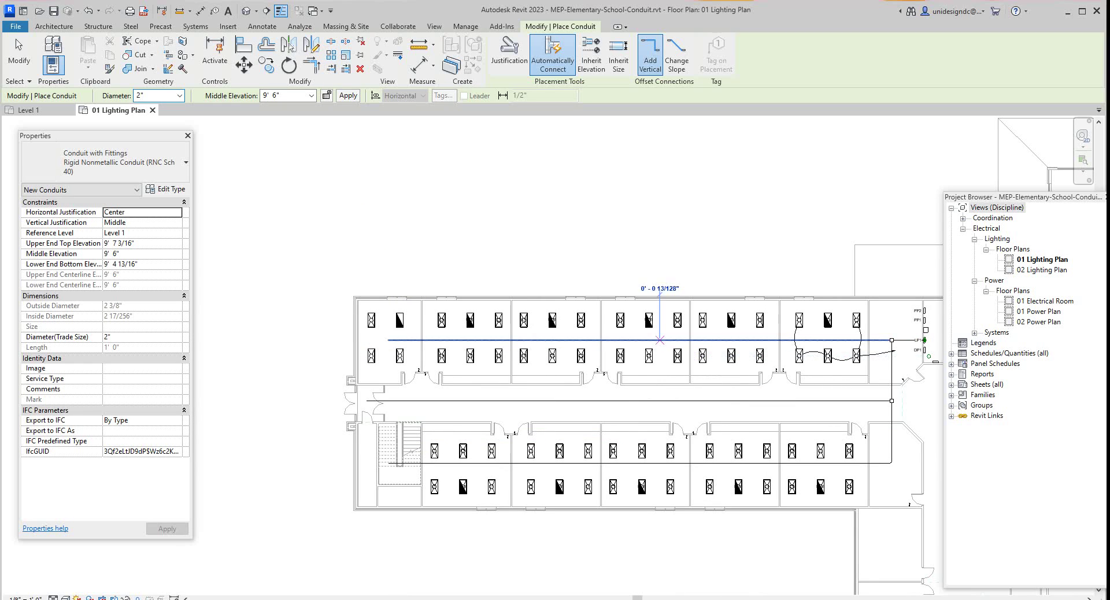
pyautogui.click(659, 340)
pyautogui.click(660, 400)
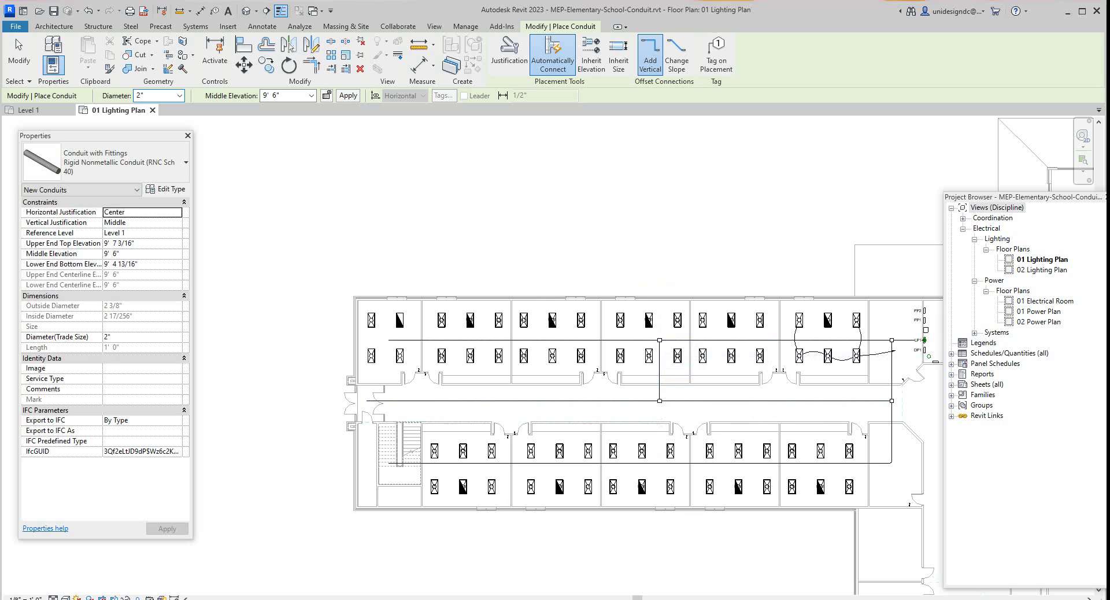
# Try to extend the cross conduit from its corridor junction box straight south to the lower classroom run
pyautogui.scroll(4, 659, 403)
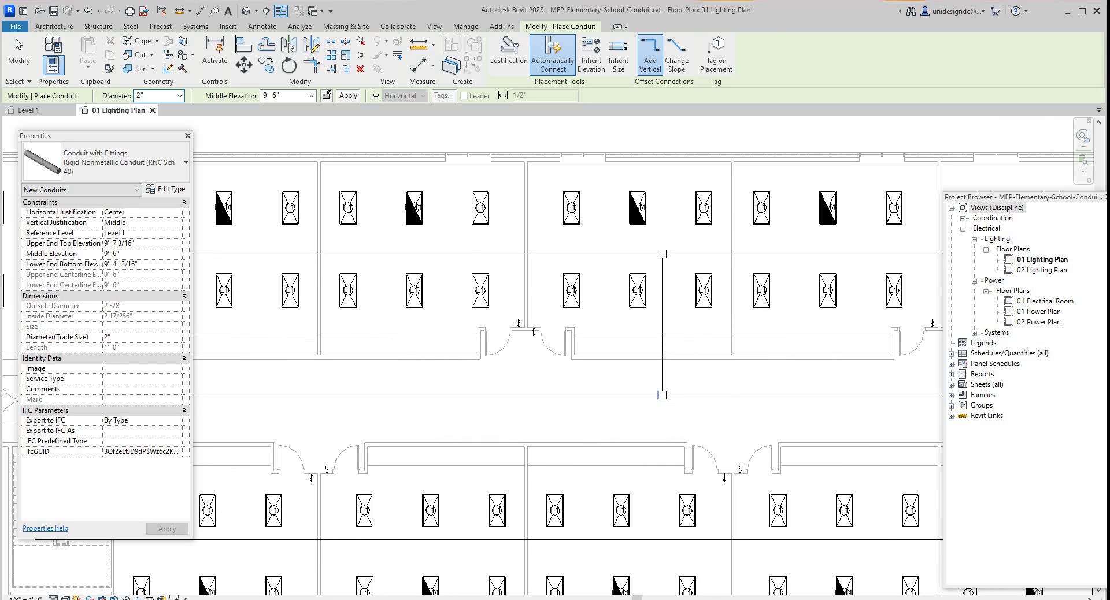
pyautogui.click(662, 395)
pyautogui.scroll(-2, 666, 427)
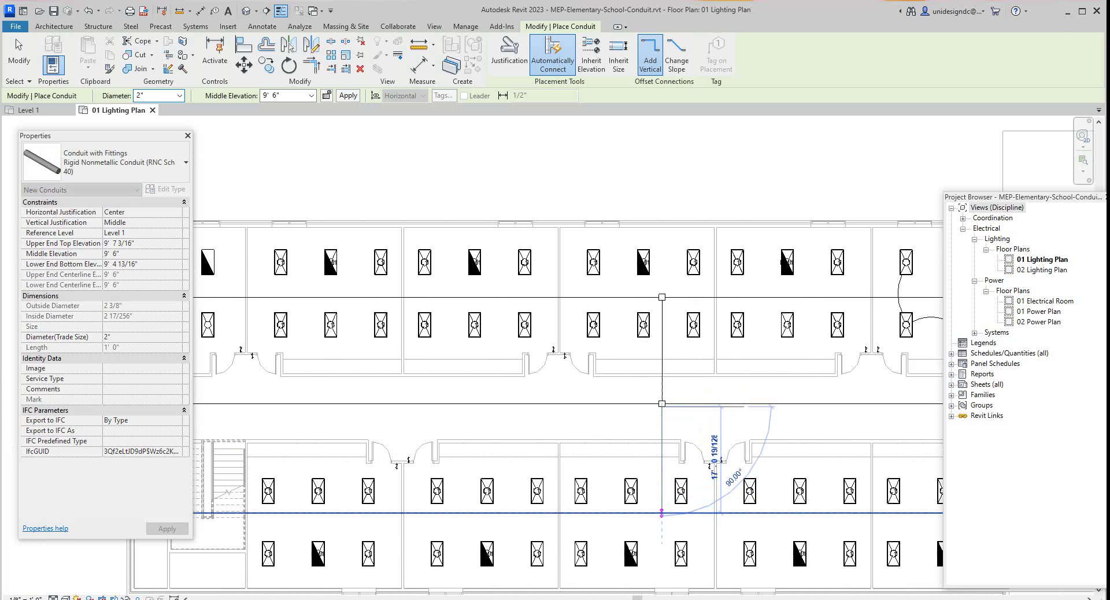
pyautogui.click(662, 512)
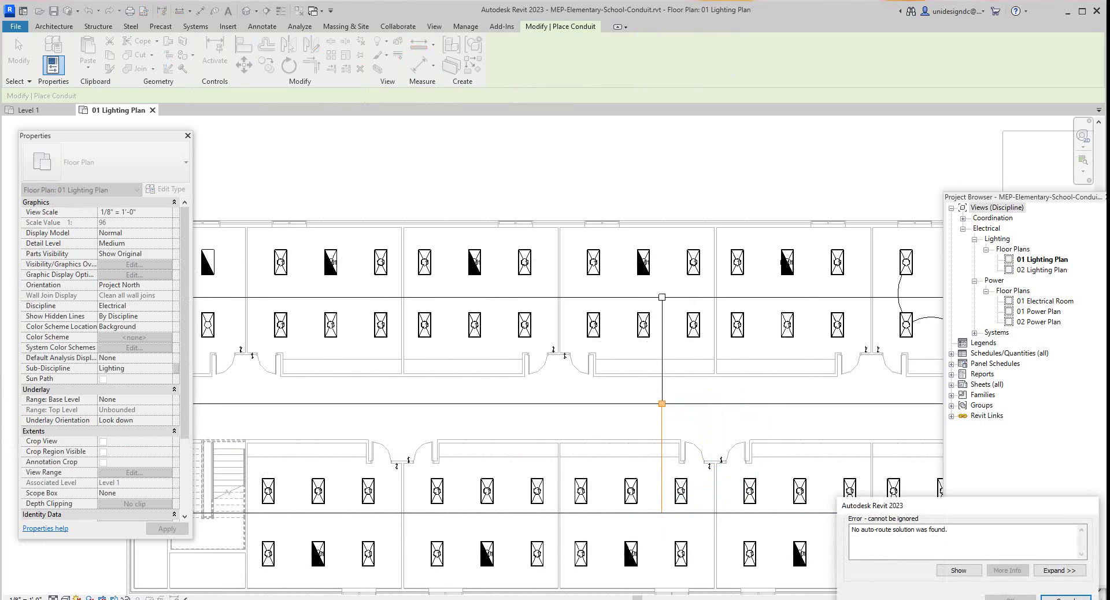
pyautogui.press('Escape')
pyautogui.scroll(1, 689, 457)
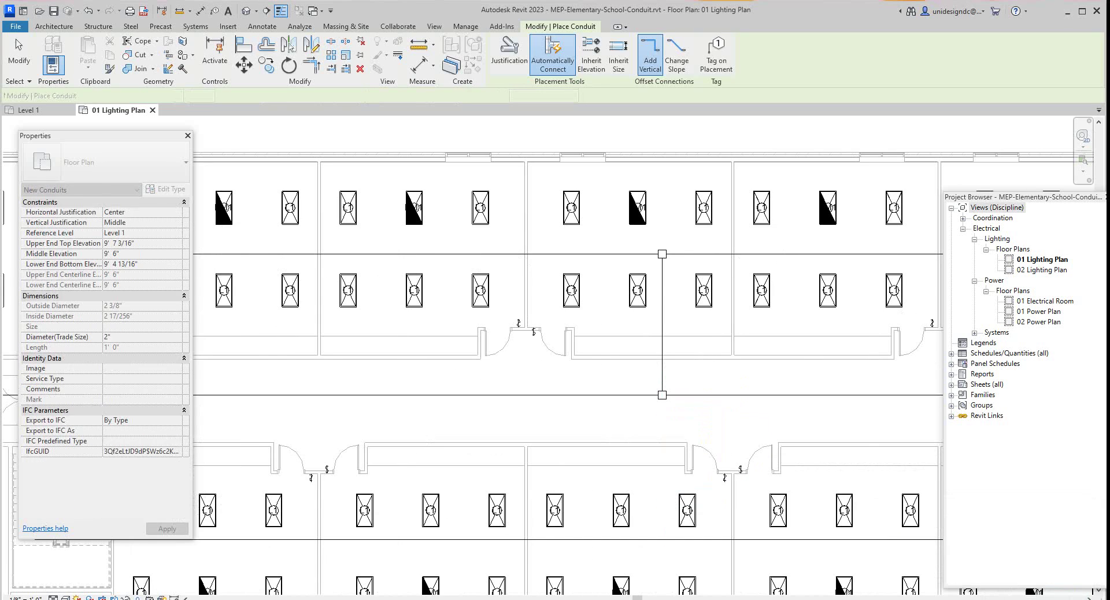
# Set the lighting plan view's detail level to Fine
pyautogui.scroll(-1, 548, 404)
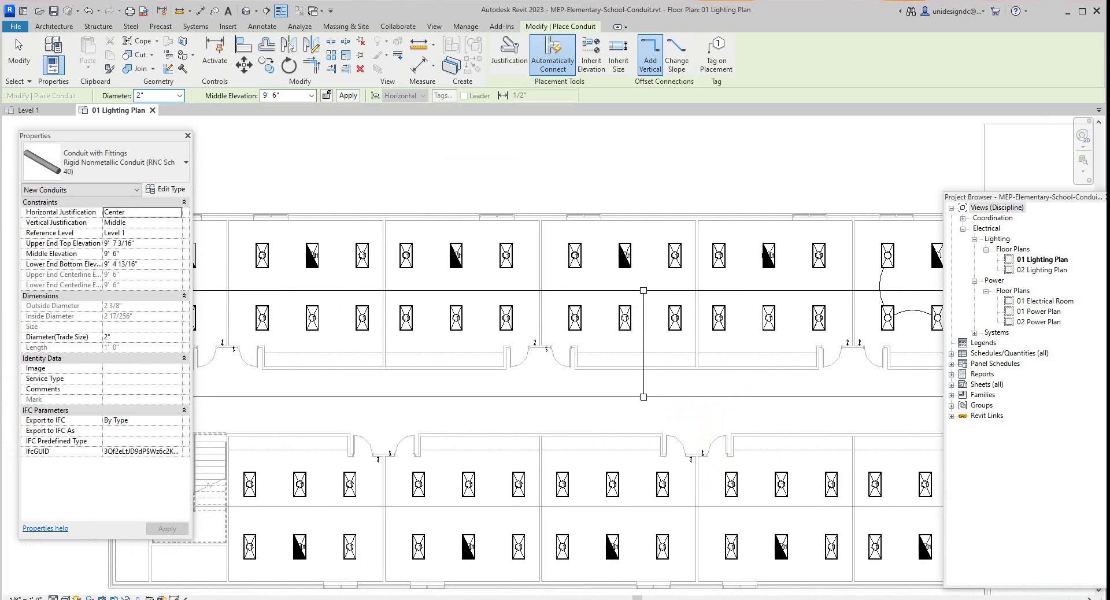
pyautogui.click(53, 598)
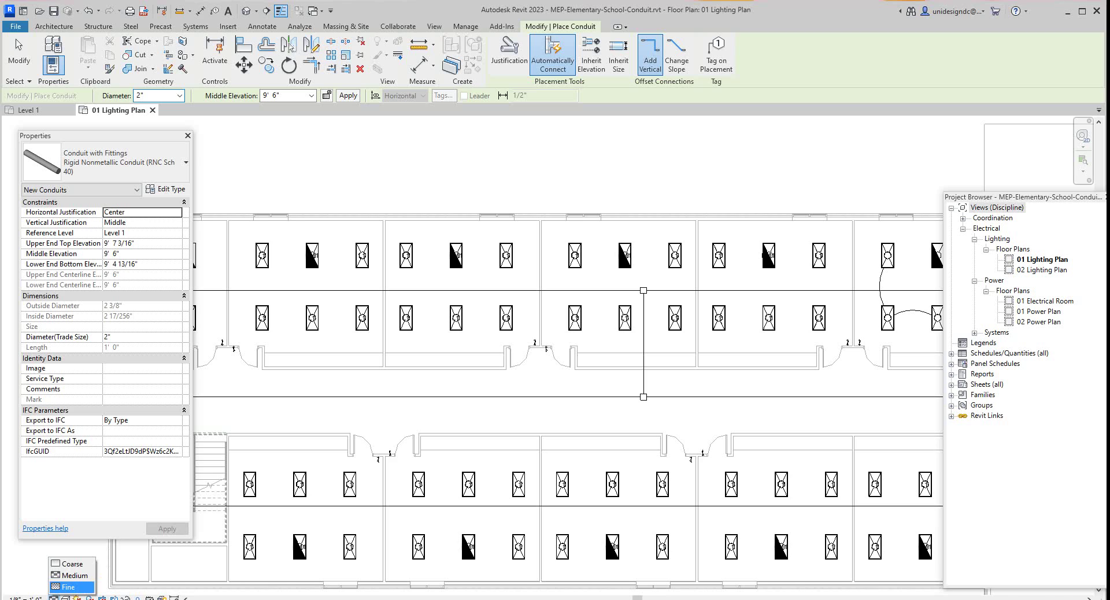
pyautogui.press('Escape')
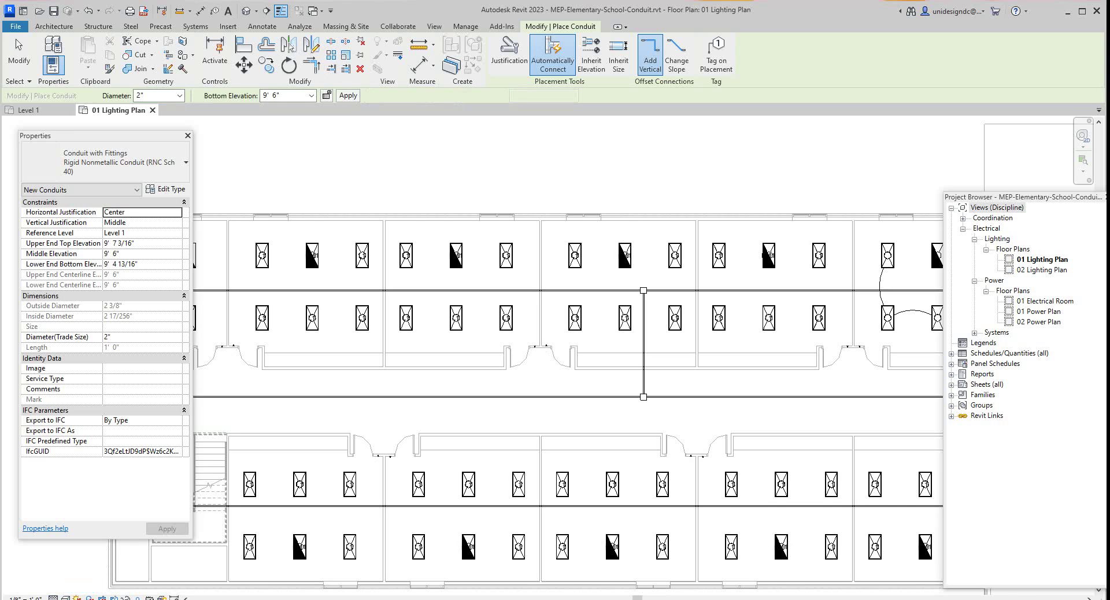
# Run a conduit from the south connector of the cross conduit's corridor junction box straight south to the lower classroom run
pyautogui.scroll(4, 660, 397)
pyautogui.scroll(-2, 647, 367)
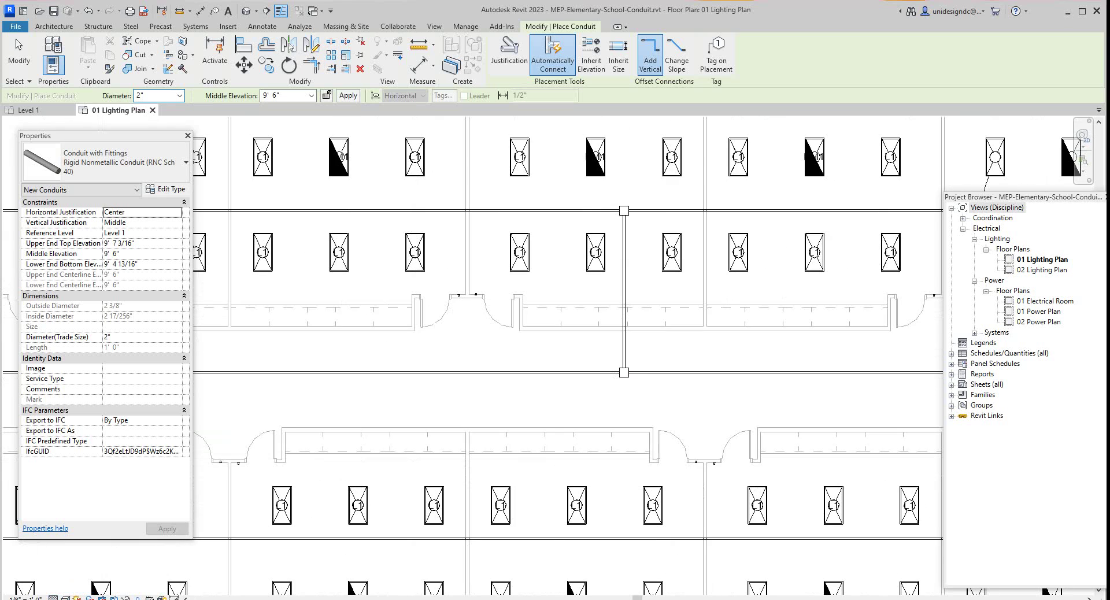
pyautogui.scroll(2, 625, 397)
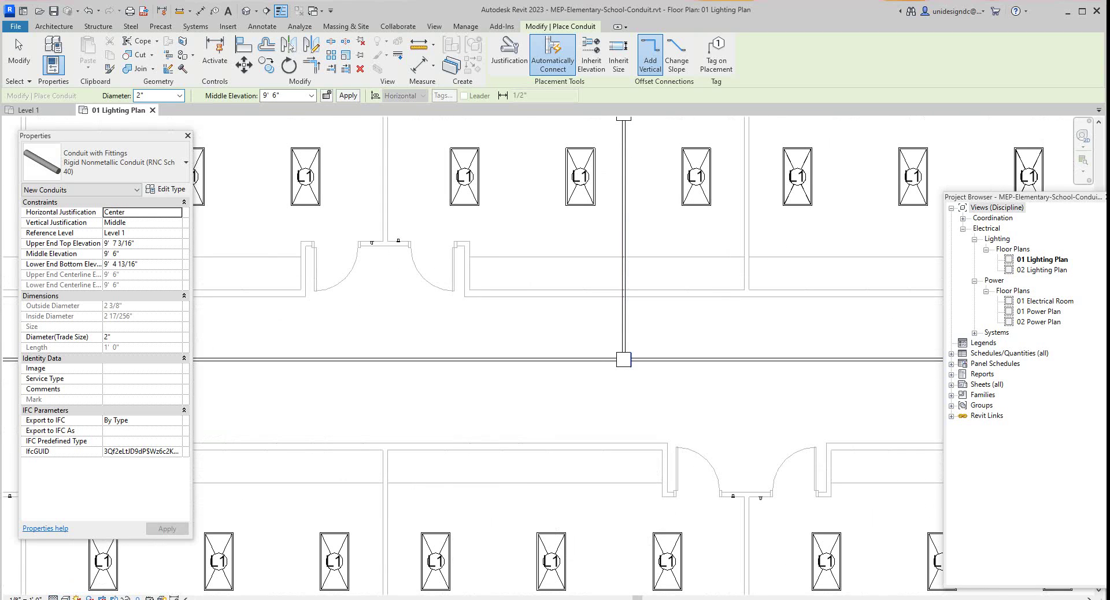
pyautogui.scroll(-3, 613, 318)
pyautogui.scroll(2, 612, 318)
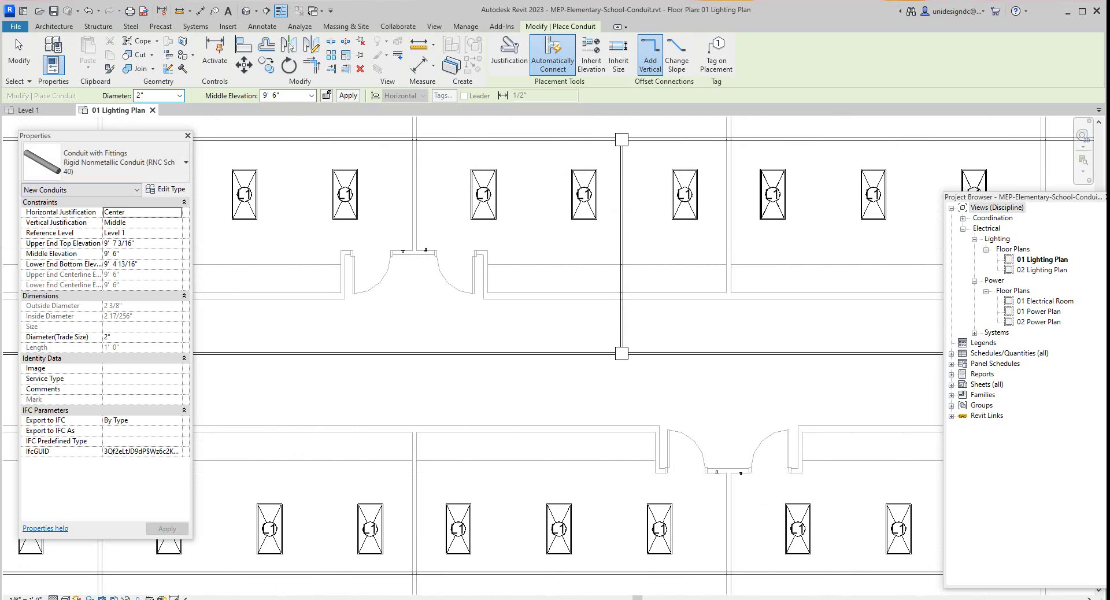
pyautogui.click(621, 353)
pyautogui.scroll(-2, 625, 397)
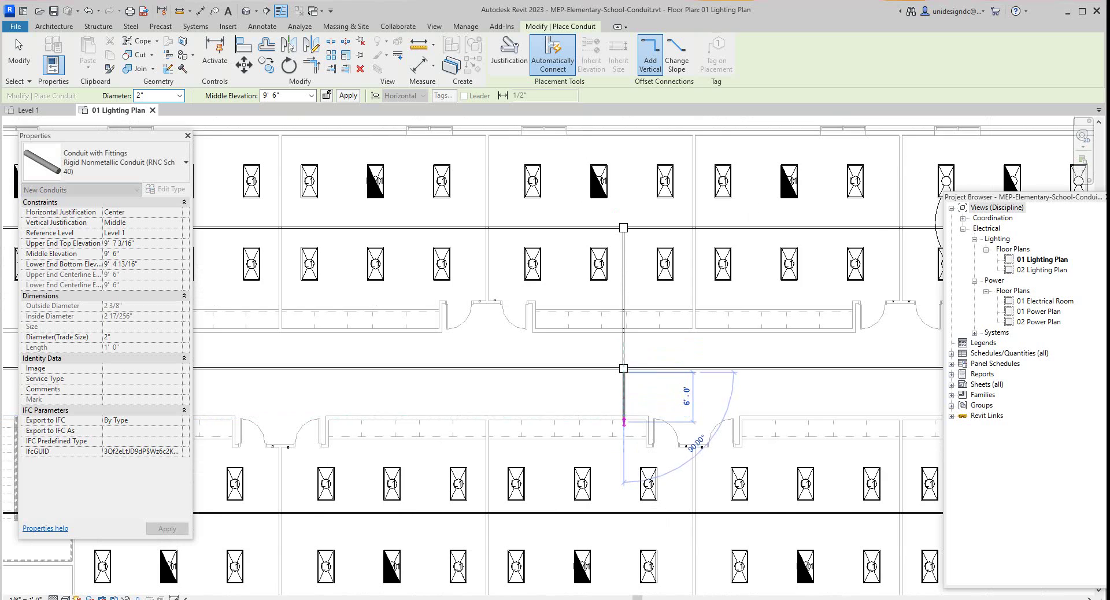
pyautogui.scroll(-2, 623, 422)
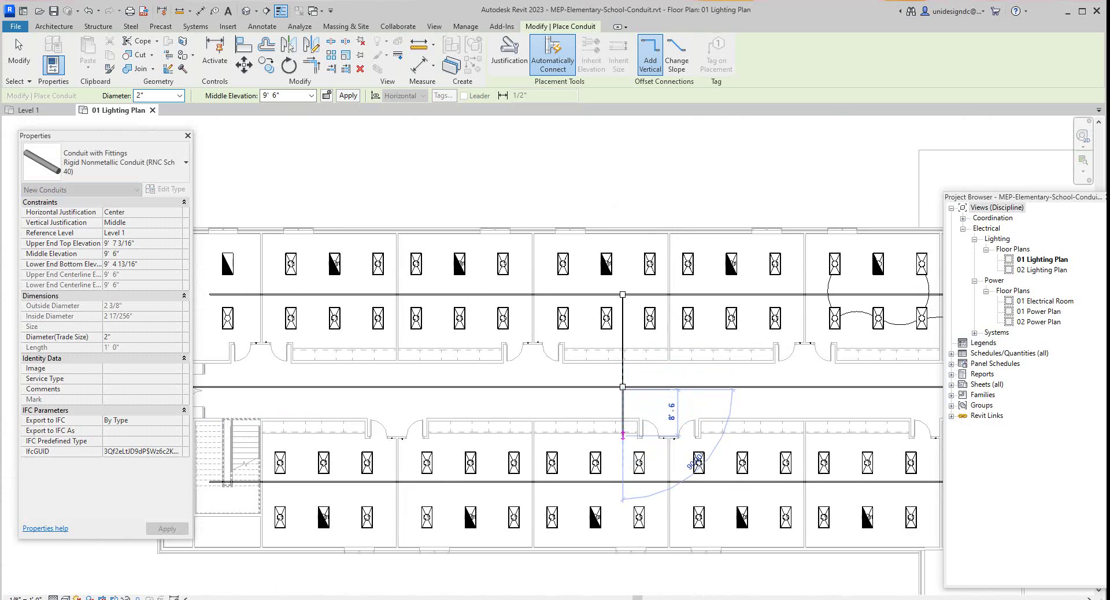
pyautogui.click(622, 481)
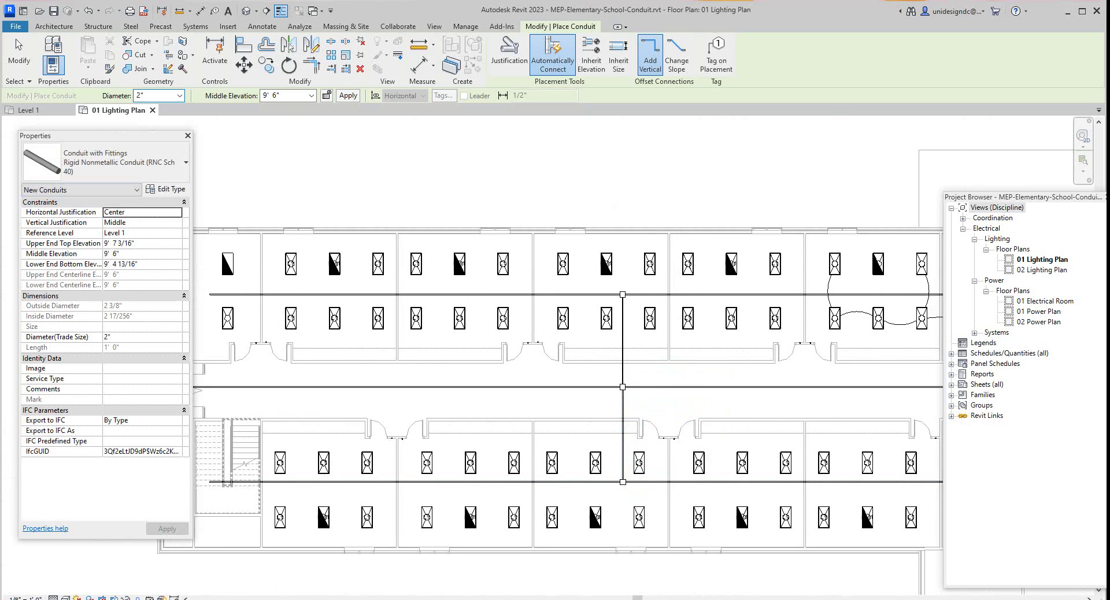
# Draw a second north-south cross conduit farther west, from the upper classroom run through the corridor run to the lower classroom run
pyautogui.scroll(-2, 824, 456)
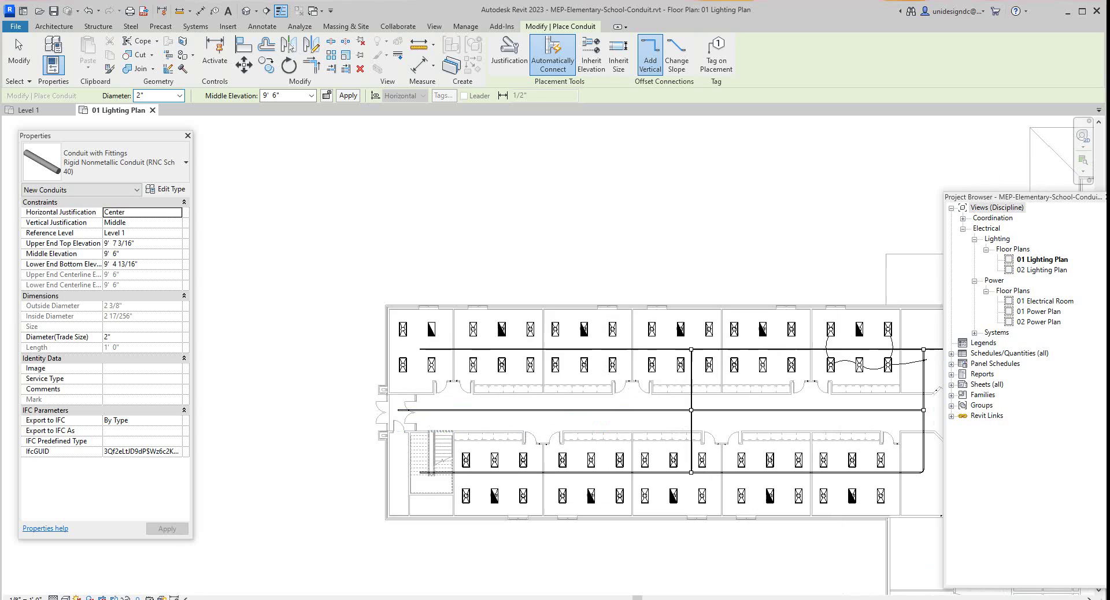
pyautogui.scroll(1, 514, 365)
pyautogui.click(516, 344)
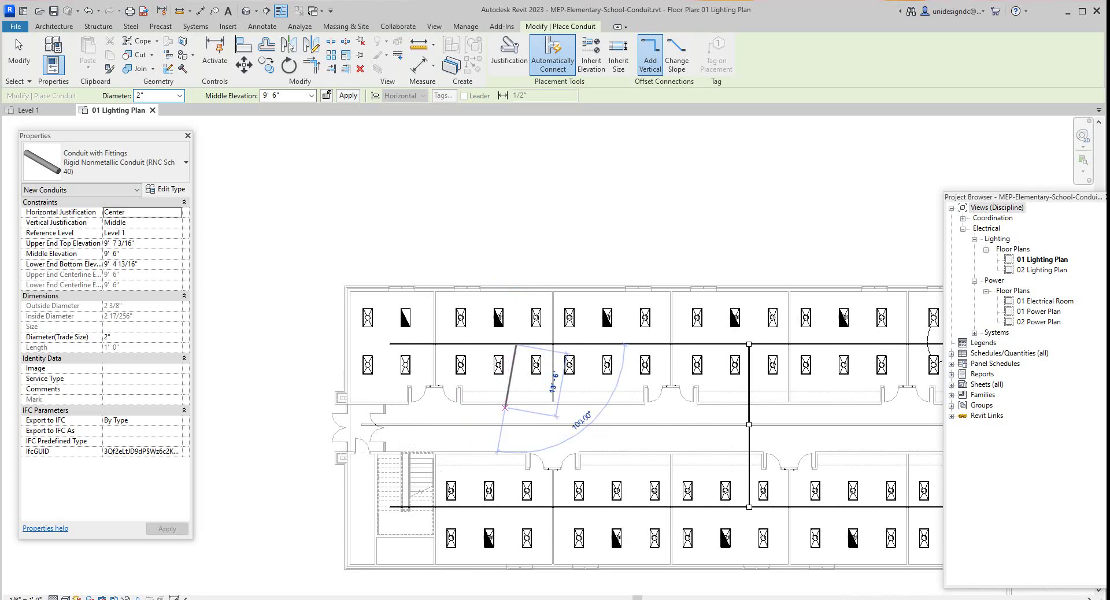
pyautogui.click(516, 506)
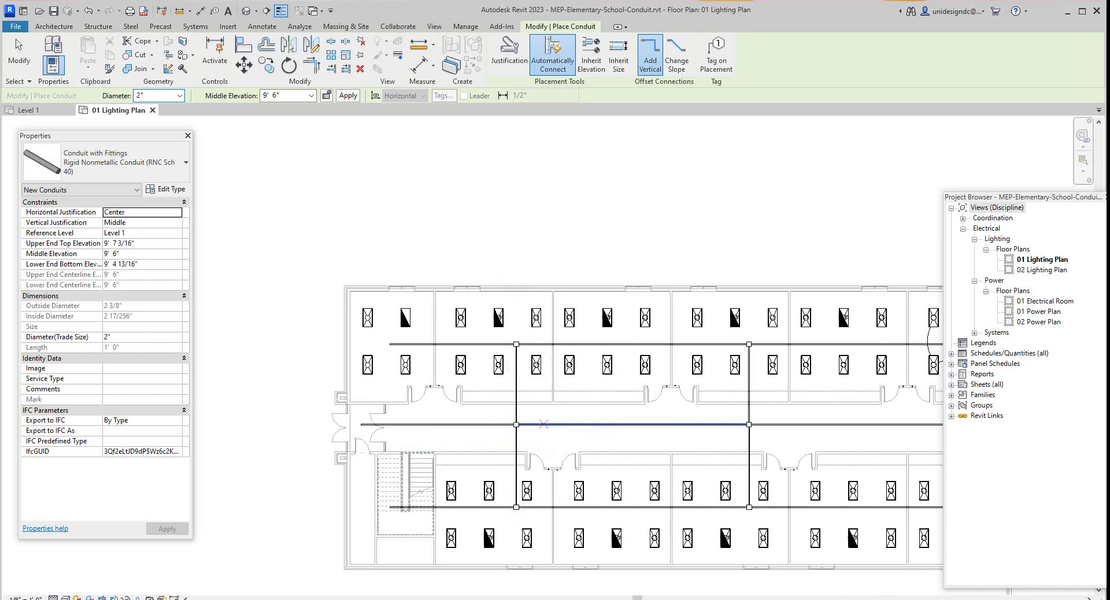
# Place a Conduit Junction Box - Cross - Aluminum fitting, Standard type, on the west endpoint of the upper classroom conduit
pyautogui.scroll(-1, 678, 426)
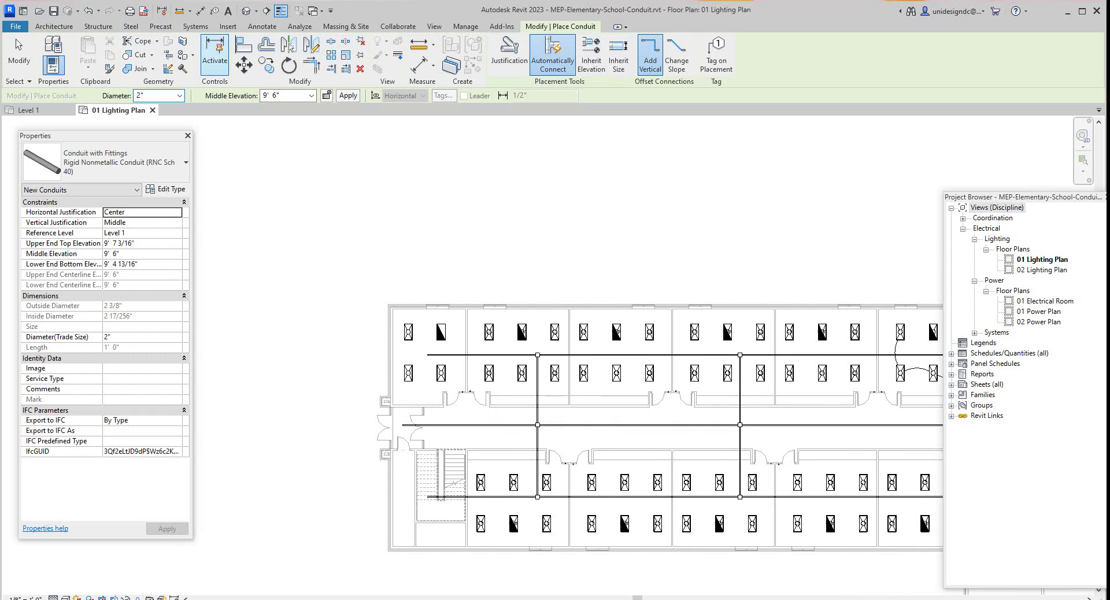
pyautogui.click(195, 26)
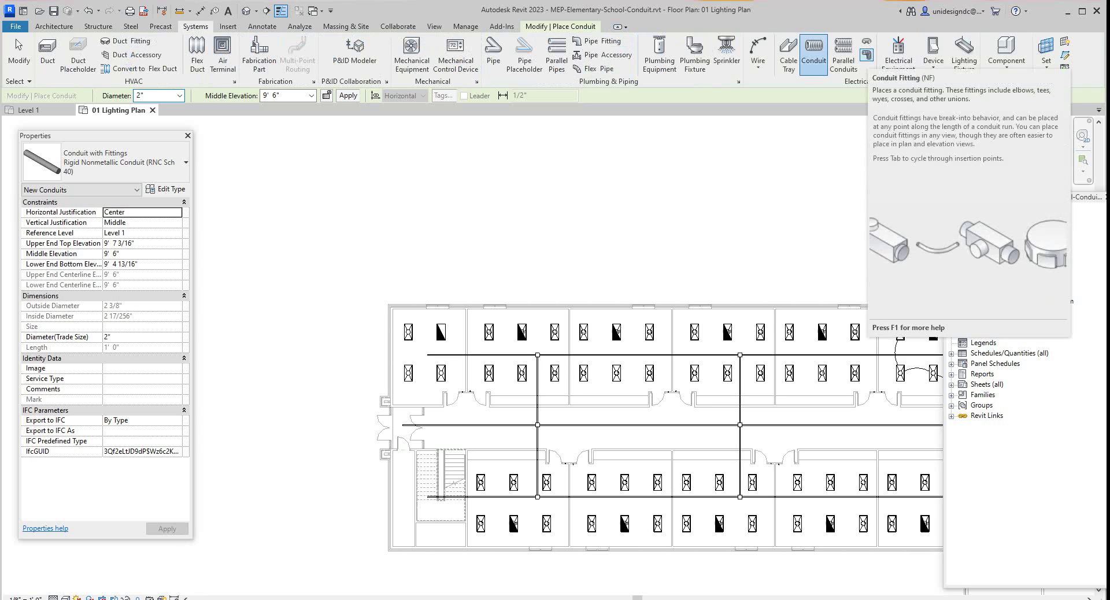
pyautogui.click(865, 55)
pyautogui.scroll(5, 717, 356)
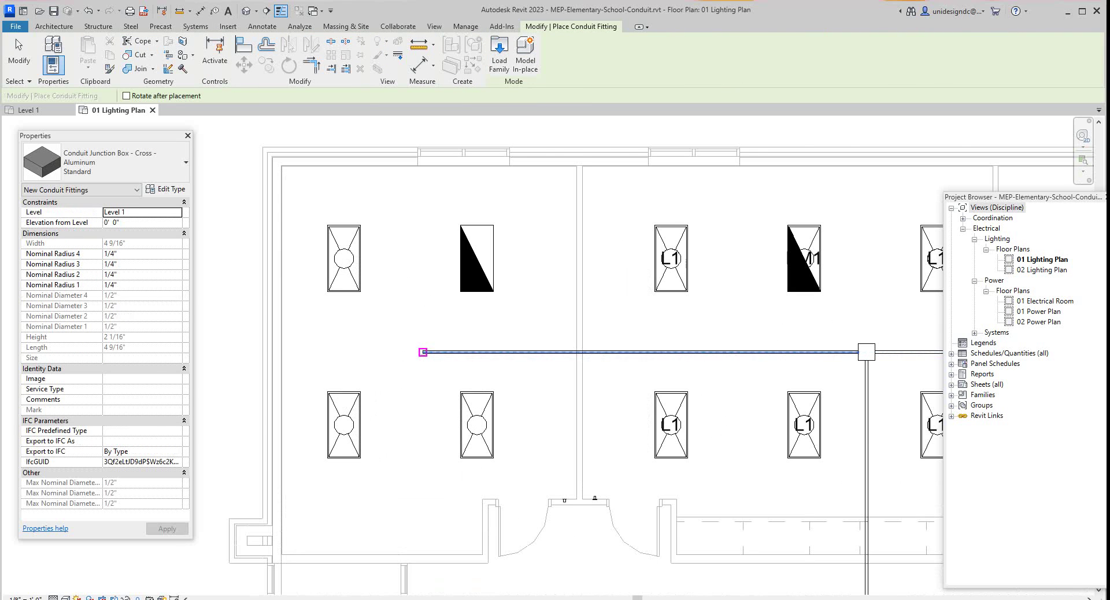
pyautogui.scroll(2, 414, 352)
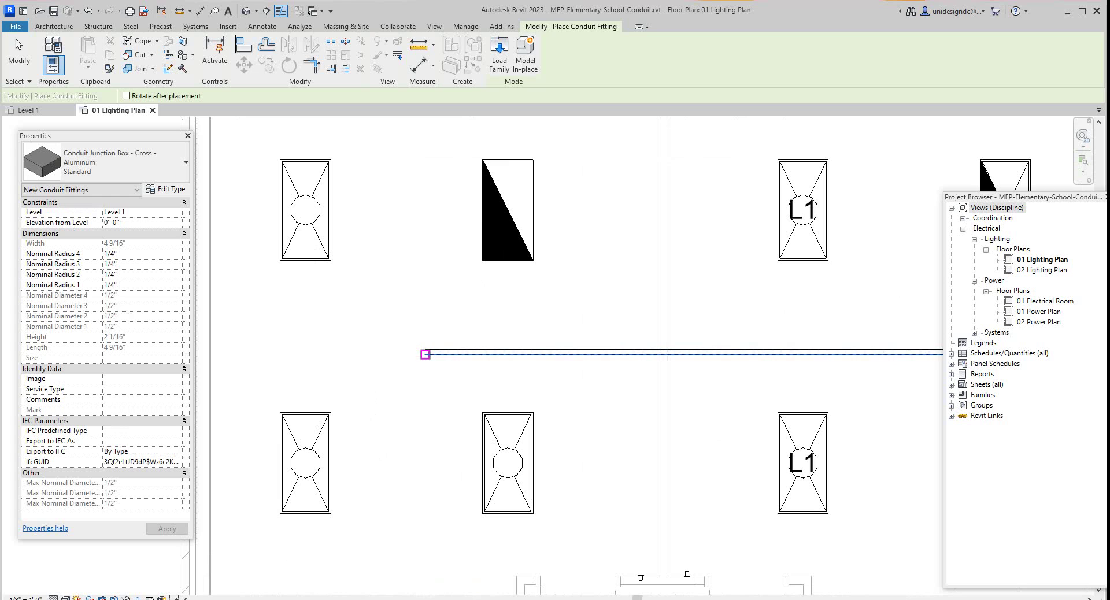
pyautogui.click(425, 352)
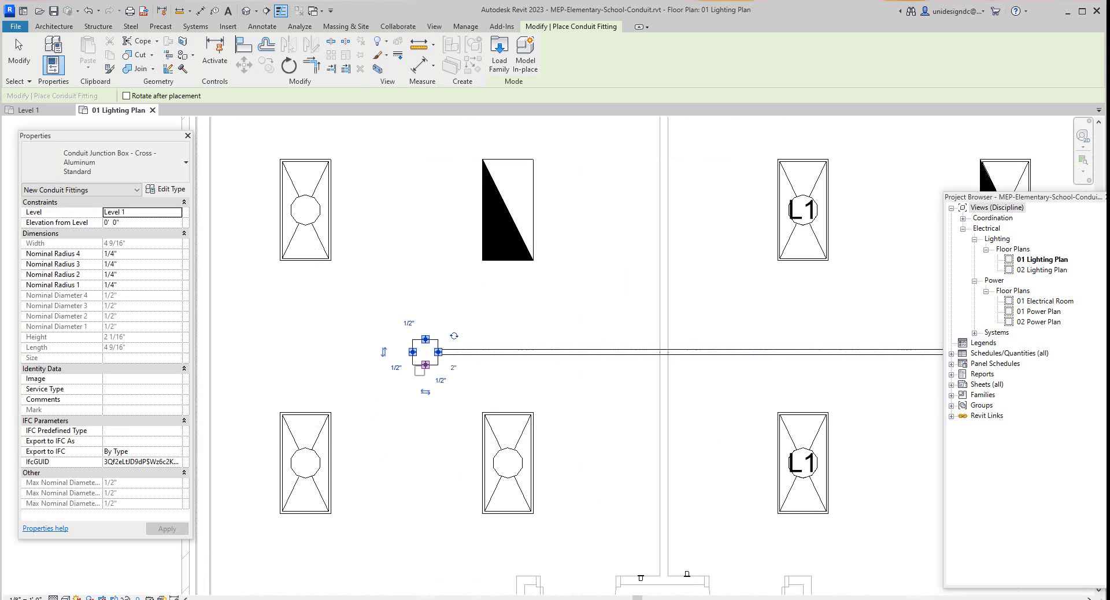
# Place another aluminum cross junction box on the corridor conduit's west endpoint by the entrance doors
pyautogui.scroll(-5, 425, 351)
pyautogui.scroll(4, 380, 510)
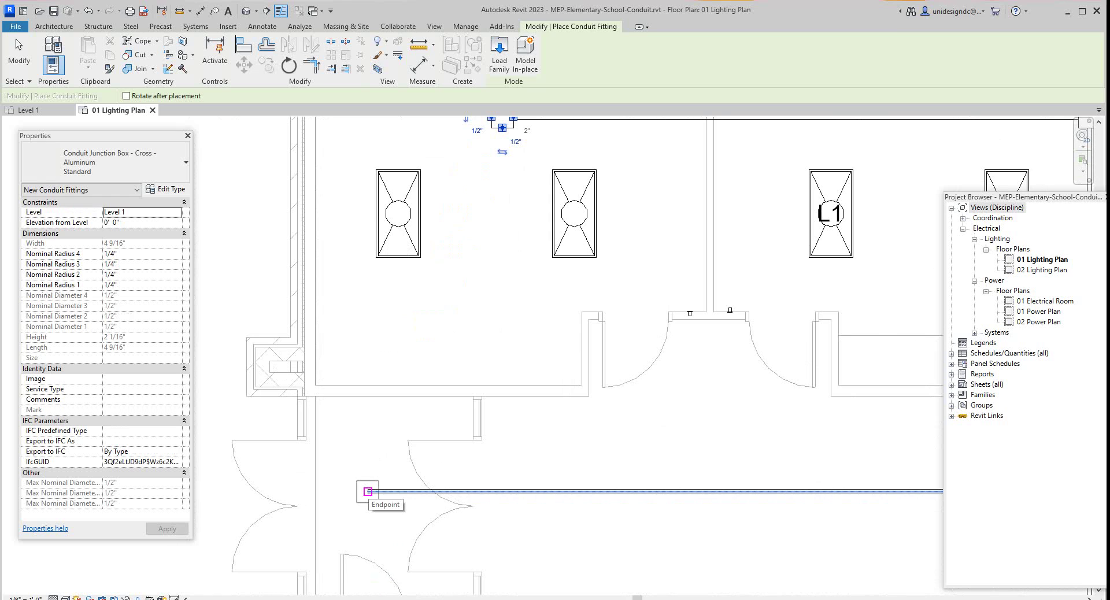
pyautogui.click(368, 492)
pyautogui.scroll(-5, 368, 491)
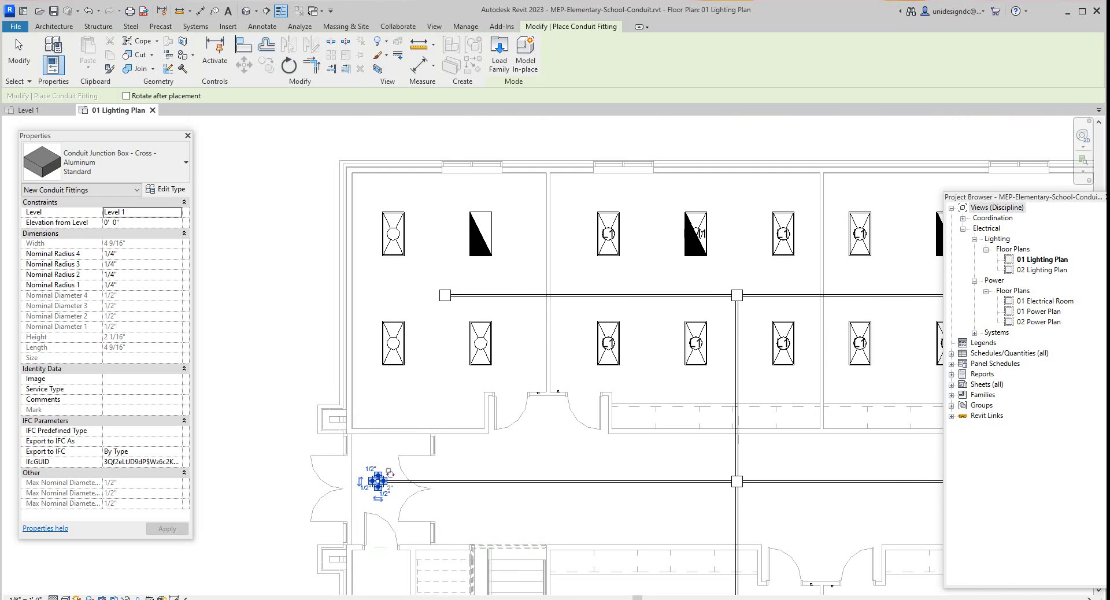
# Place an aluminum cross conduit junction box on the west endpoint of the lower classroom conduit by the stairs
pyautogui.scroll(-2, 528, 497)
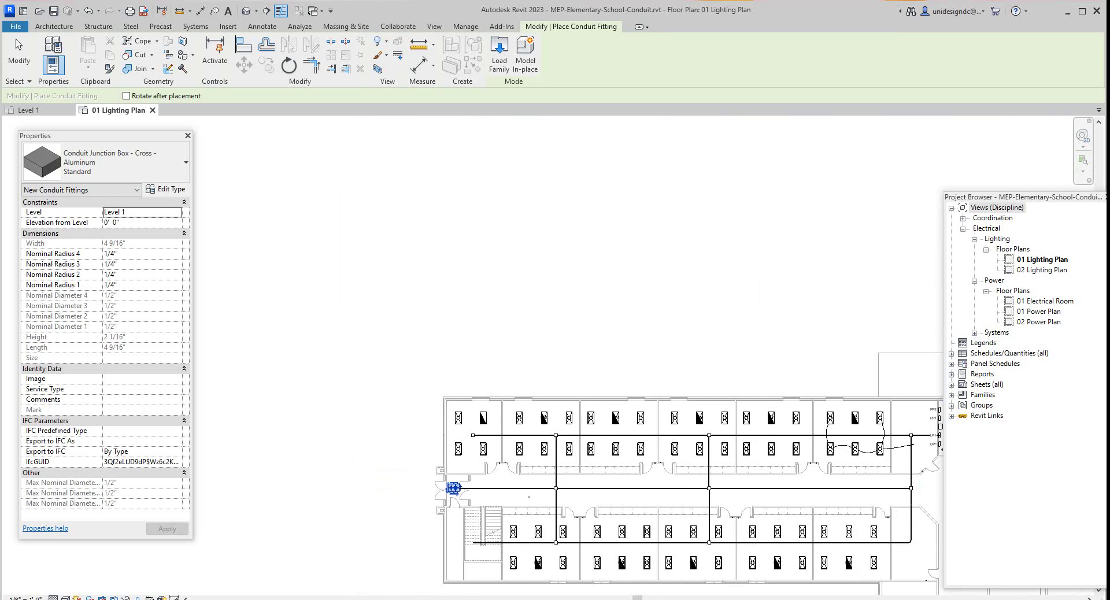
pyautogui.scroll(4, 481, 543)
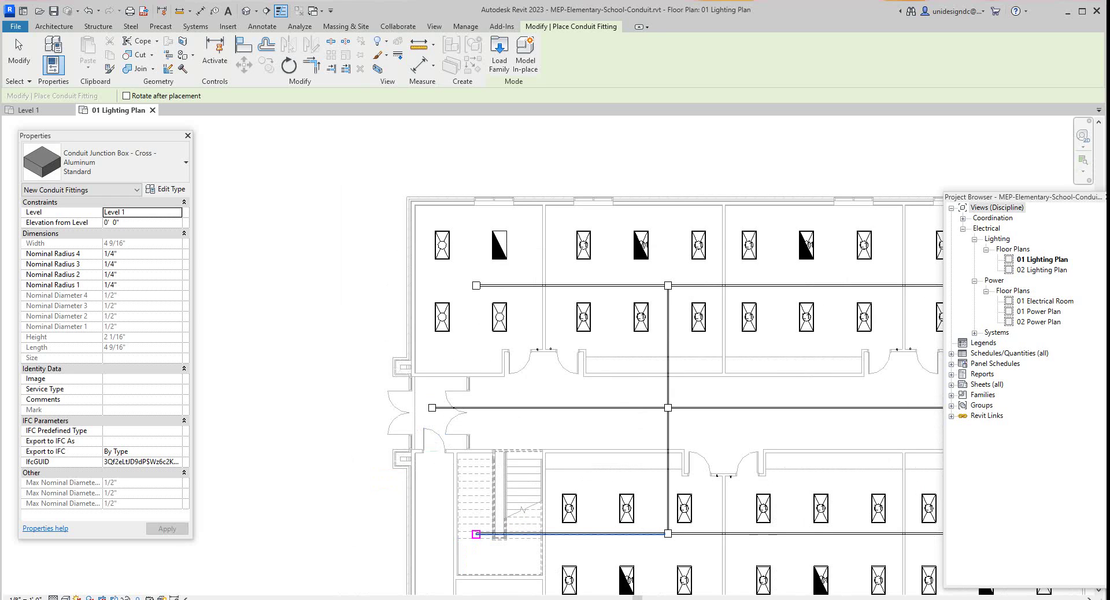
pyautogui.click(475, 534)
# Inspect the conduit layout across the lighting plan, from the classroom and corridor runs to the connection at panel LP1
pyautogui.scroll(-5, 475, 534)
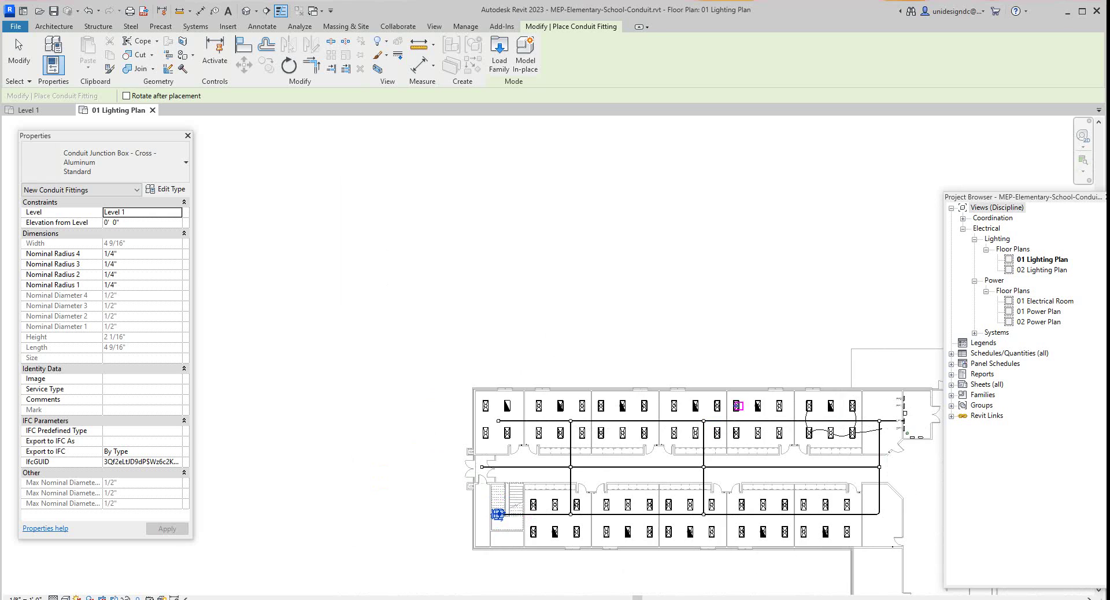
pyautogui.scroll(2, 497, 514)
pyautogui.scroll(-3, 454, 498)
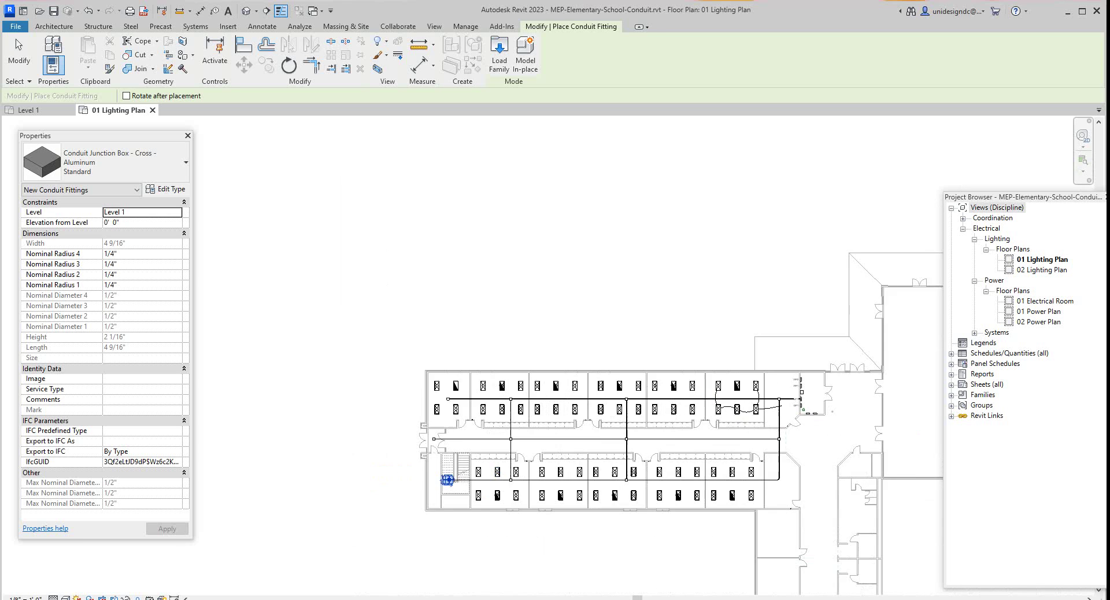
pyautogui.scroll(4, 809, 404)
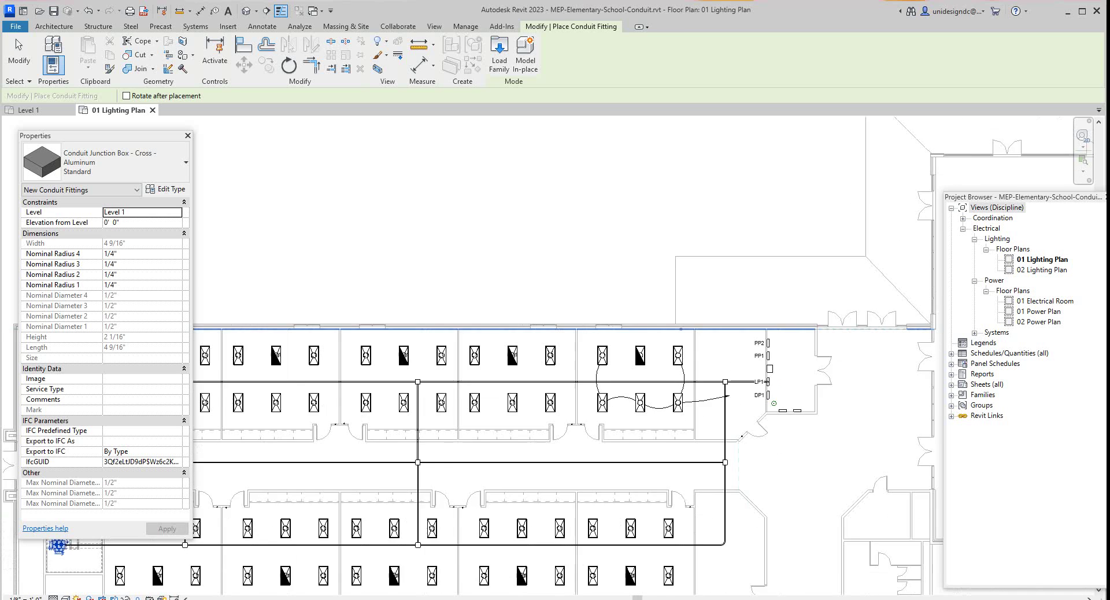
pyautogui.scroll(-2, 682, 330)
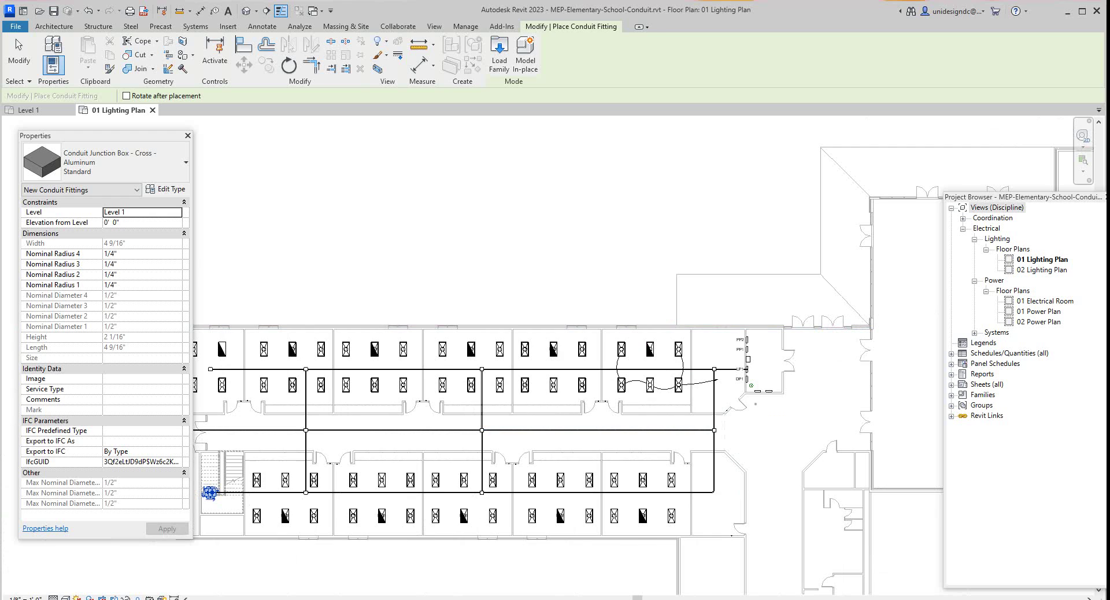
pyautogui.scroll(3, 746, 368)
pyautogui.scroll(-2, 689, 332)
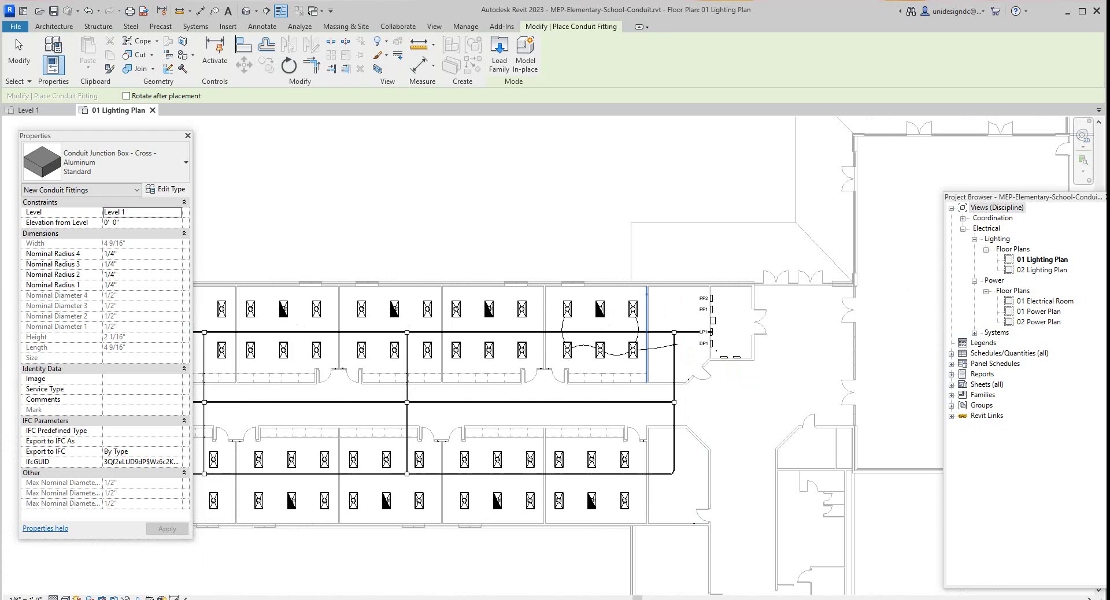
pyautogui.scroll(1, 656, 256)
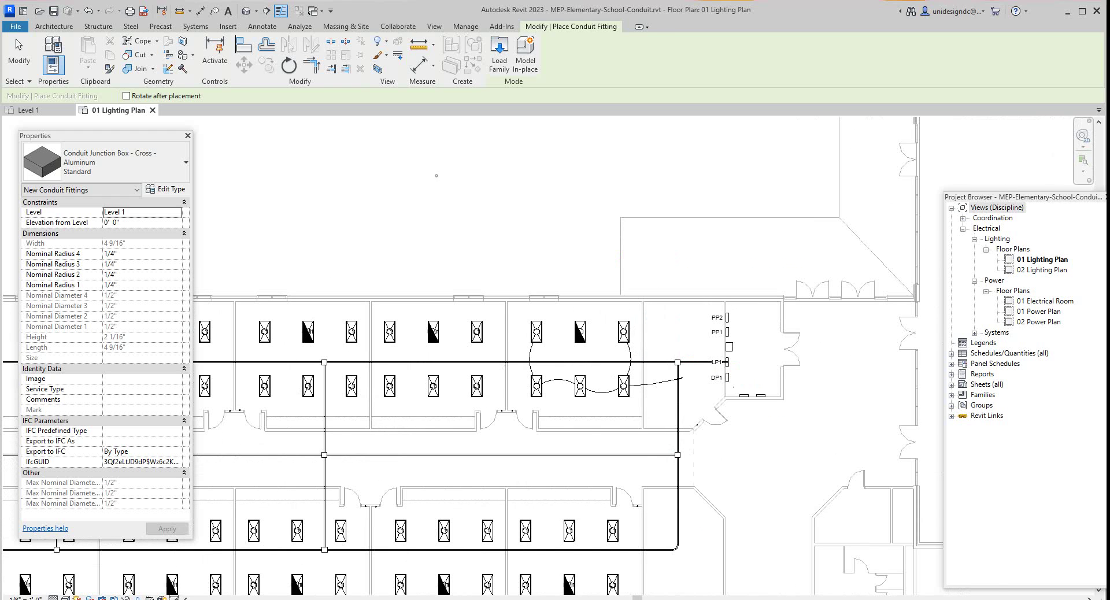
pyautogui.scroll(2, 747, 395)
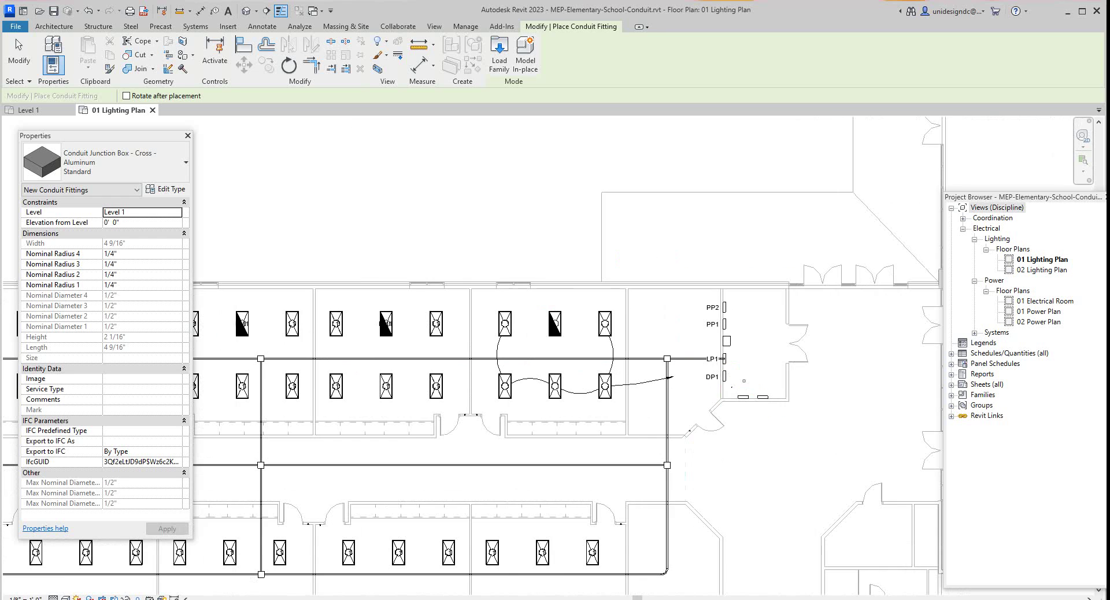
pyautogui.scroll(1, 729, 364)
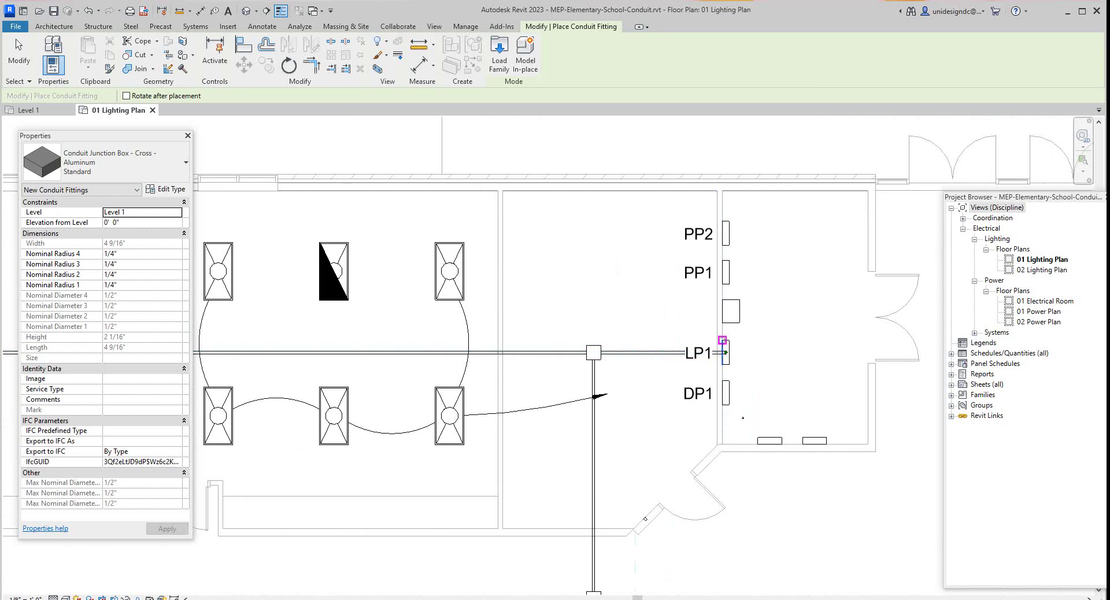
pyautogui.scroll(1, 729, 361)
pyautogui.scroll(-2, 727, 350)
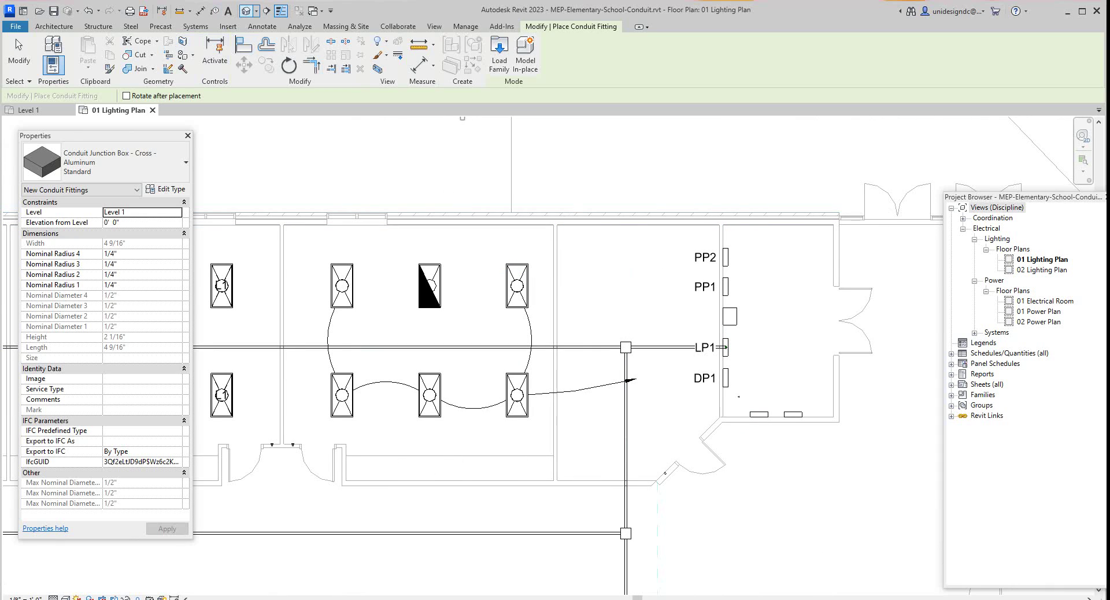
pyautogui.click(266, 10)
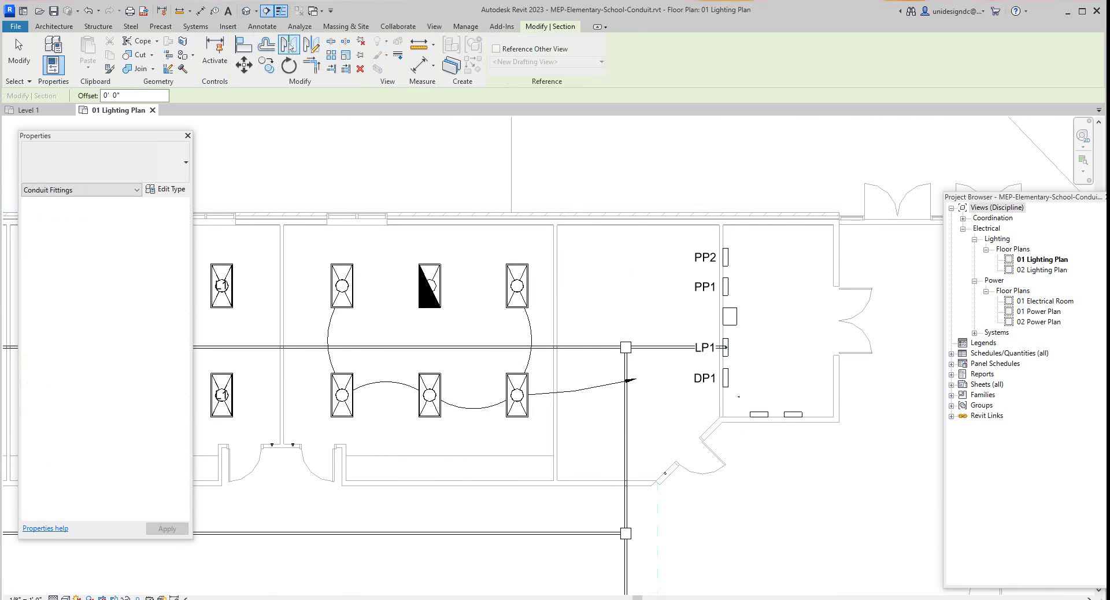
pyautogui.press('m')
pyautogui.press('v')
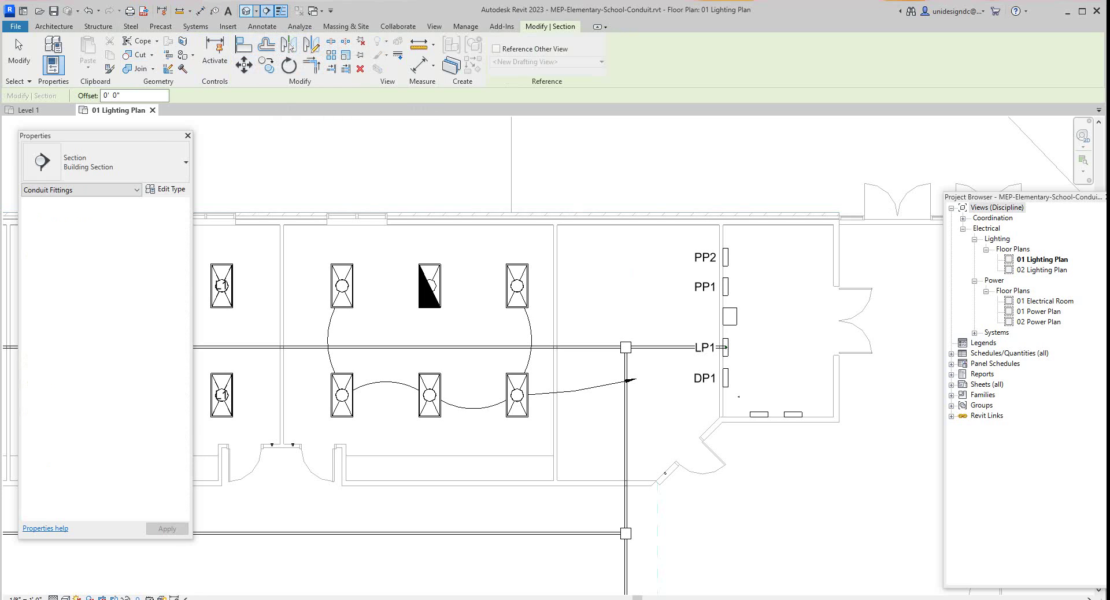
pyautogui.press('3')
pyautogui.press('d')
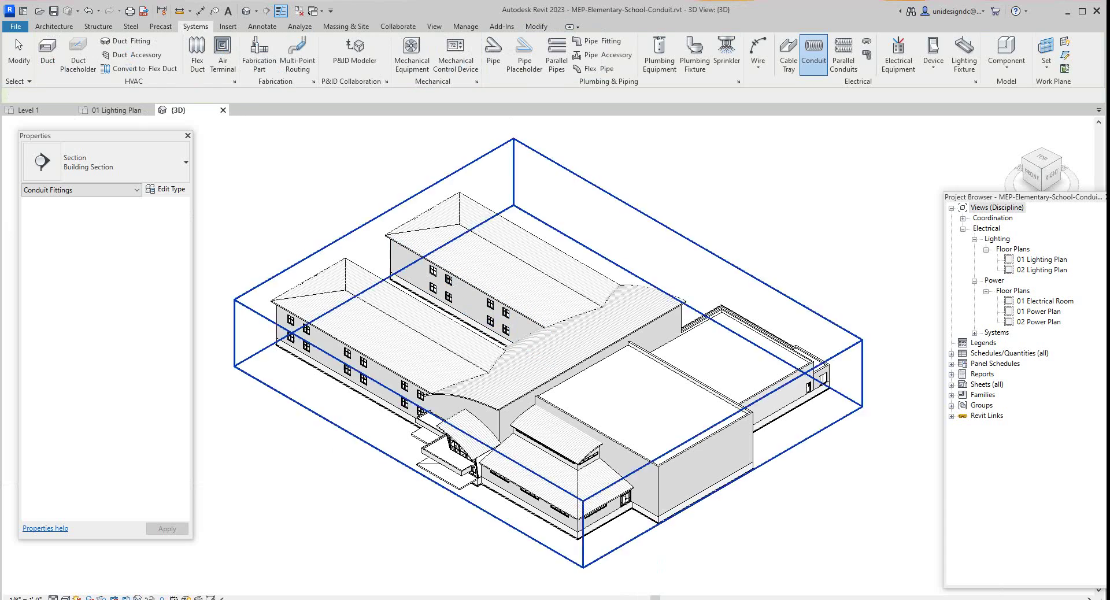
pyautogui.scroll(2, 635, 358)
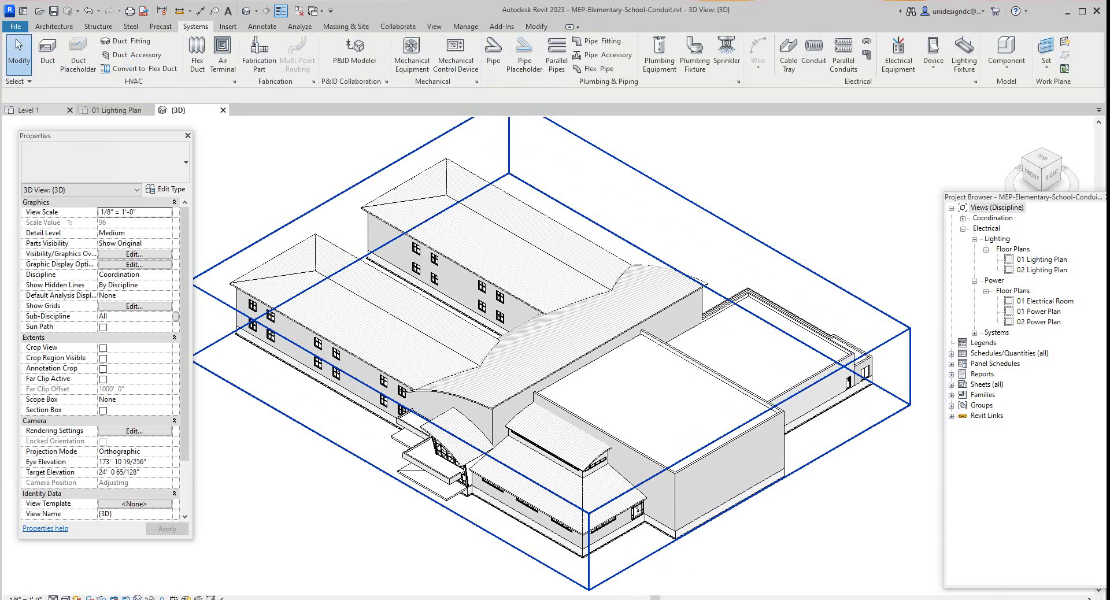
pyautogui.click(23, 109)
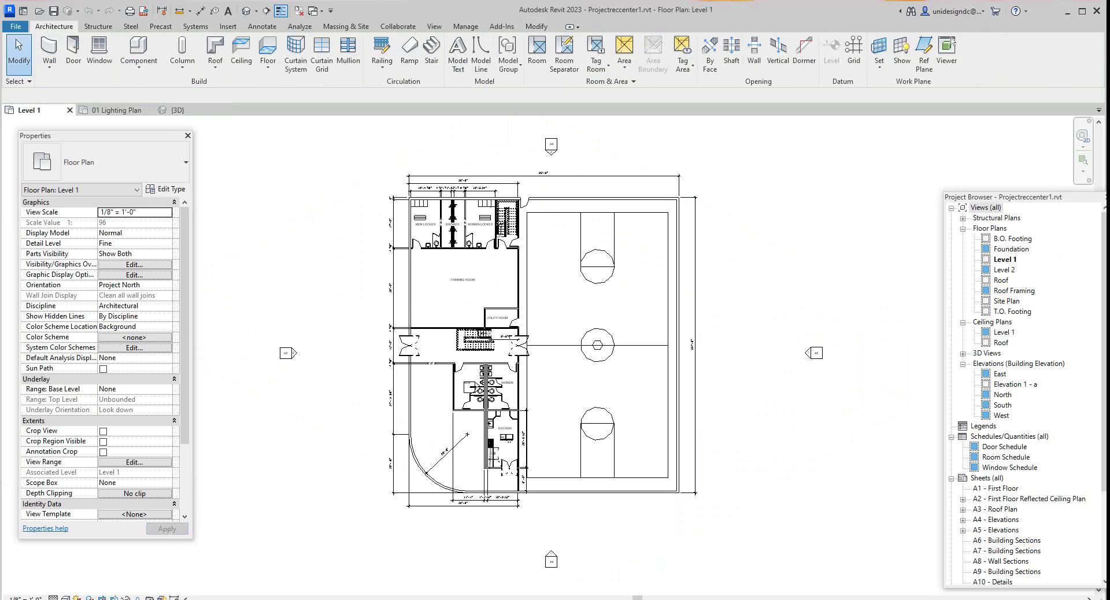
pyautogui.click(116, 110)
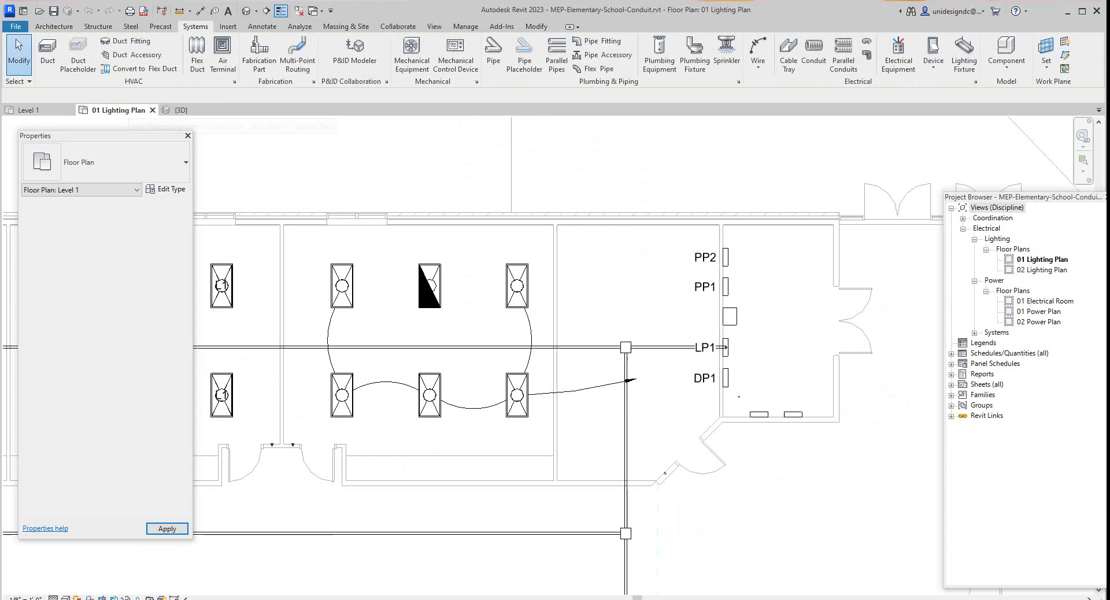
# Draw a north-south building section through the electrical room, facing west toward panels PP2, PP1, LP1 and DP1
pyautogui.scroll(-3, 627, 151)
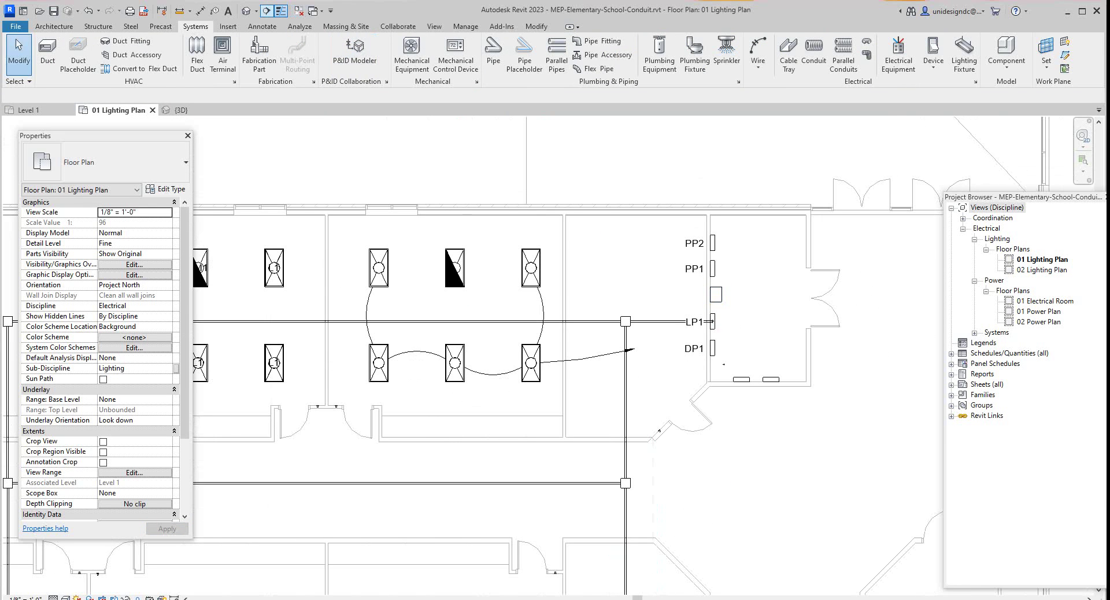
pyautogui.click(266, 11)
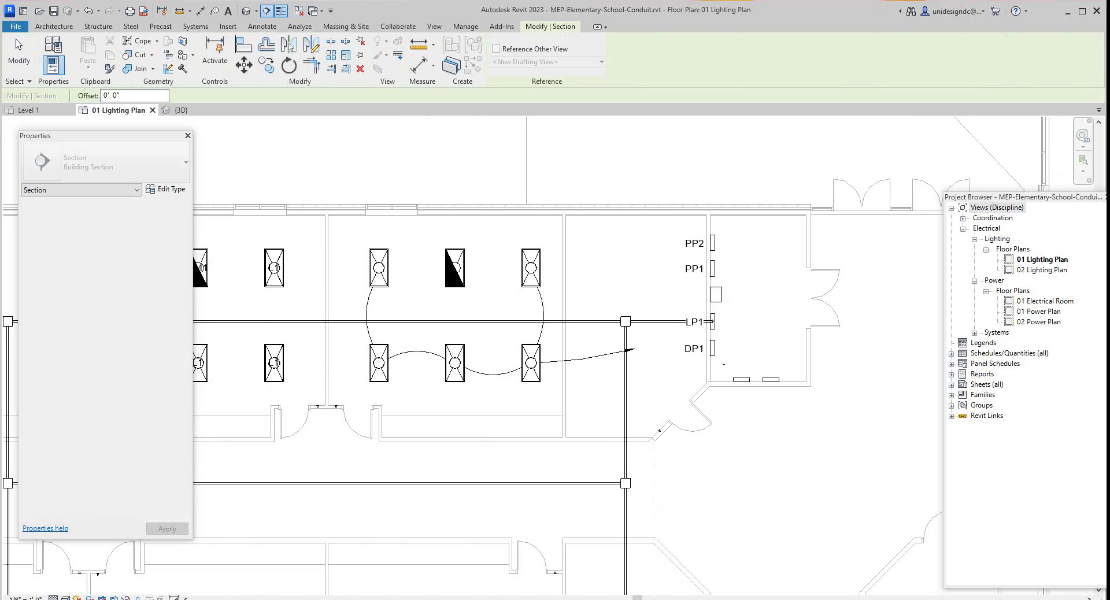
pyautogui.click(773, 170)
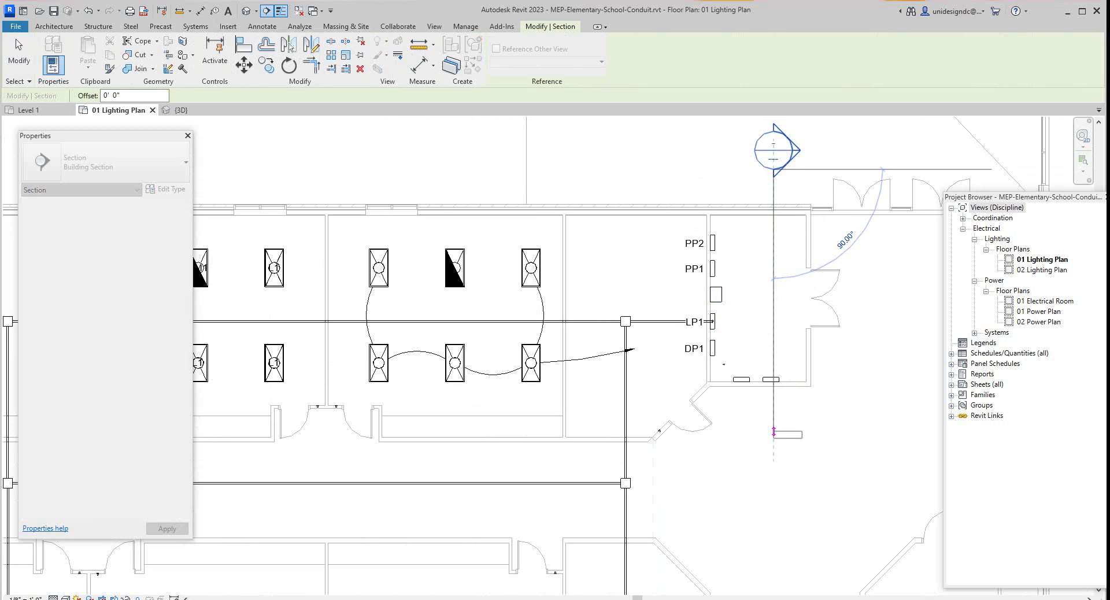
pyautogui.click(773, 432)
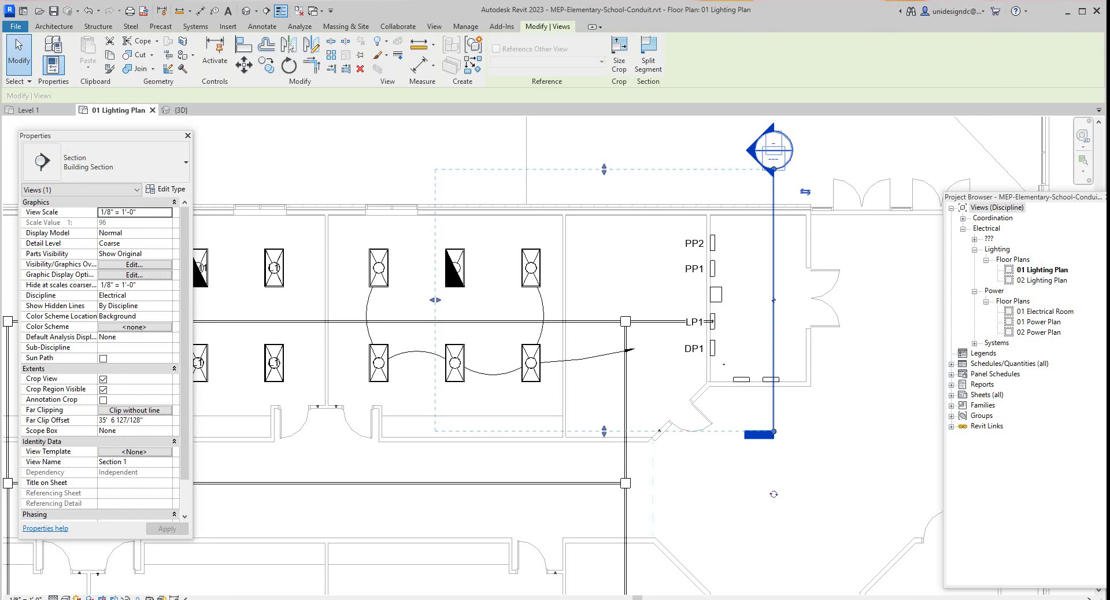
pyautogui.click(526, 210)
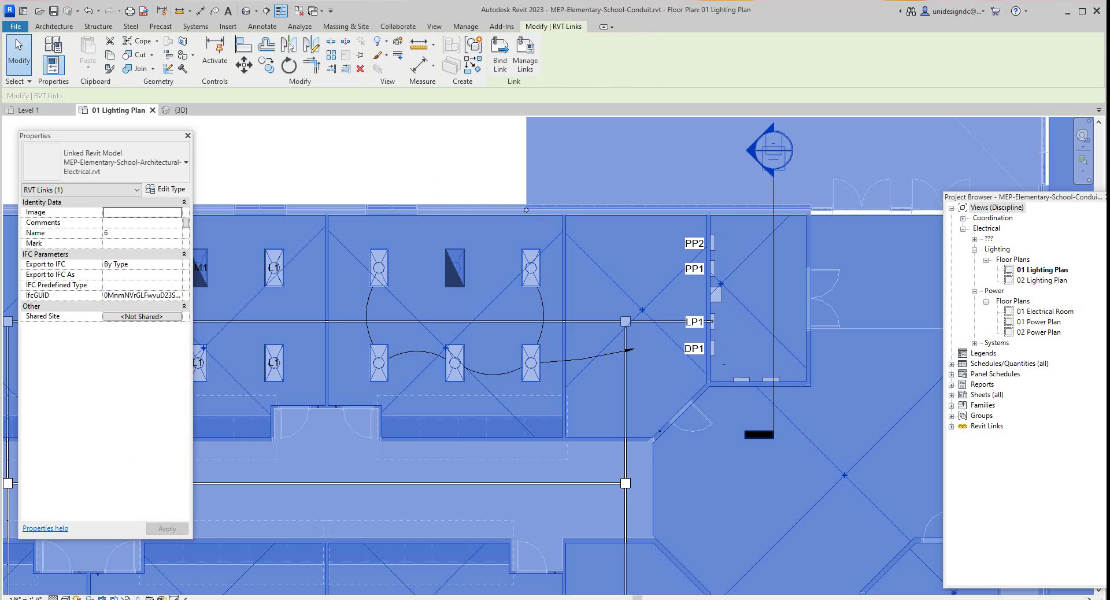
pyautogui.press('Escape')
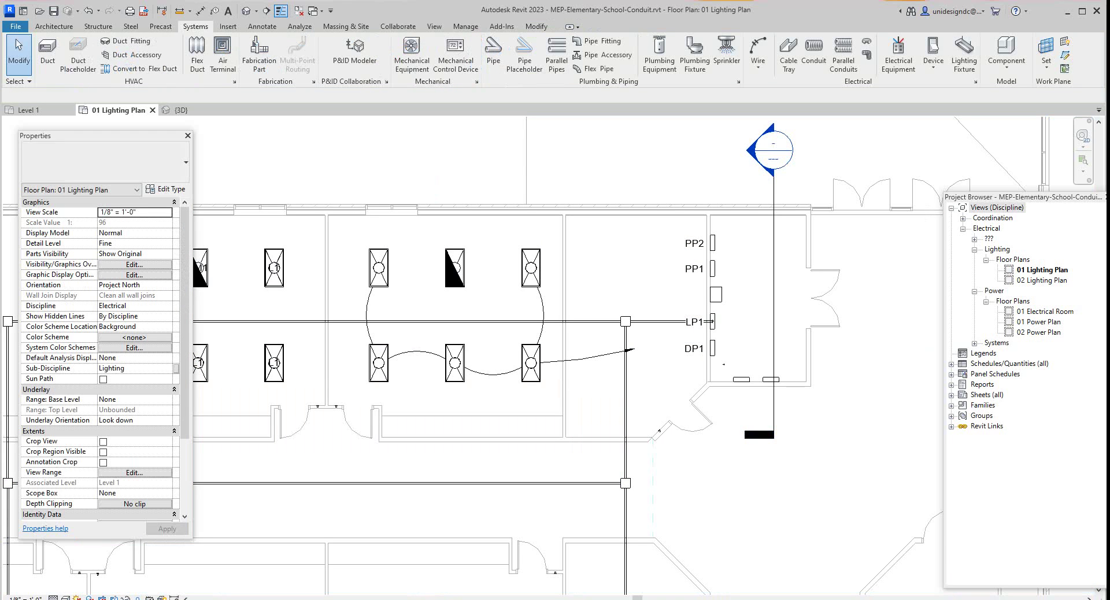
# Open the new section view of the electrical room and set its detail level to Fine
pyautogui.doubleClick(771, 150)
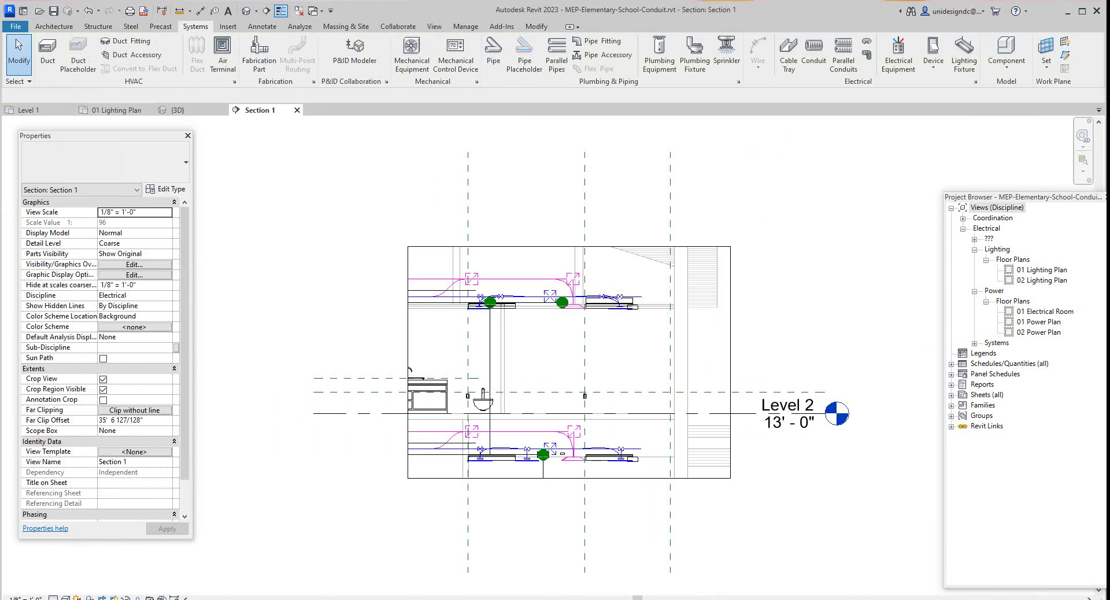
pyautogui.scroll(3, 543, 473)
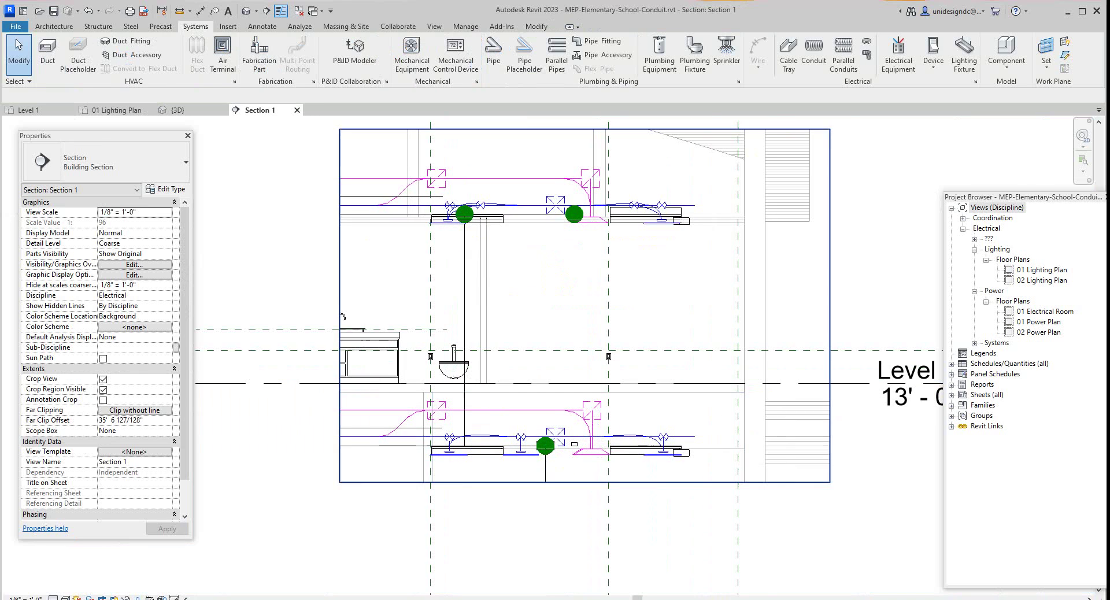
pyautogui.scroll(-3, 556, 485)
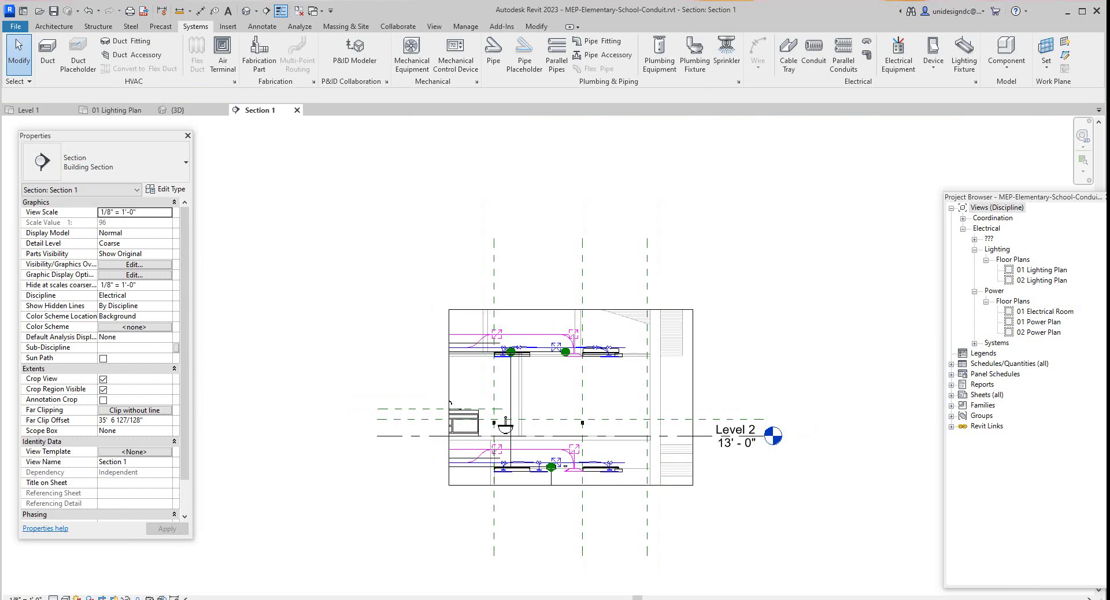
pyautogui.click(53, 598)
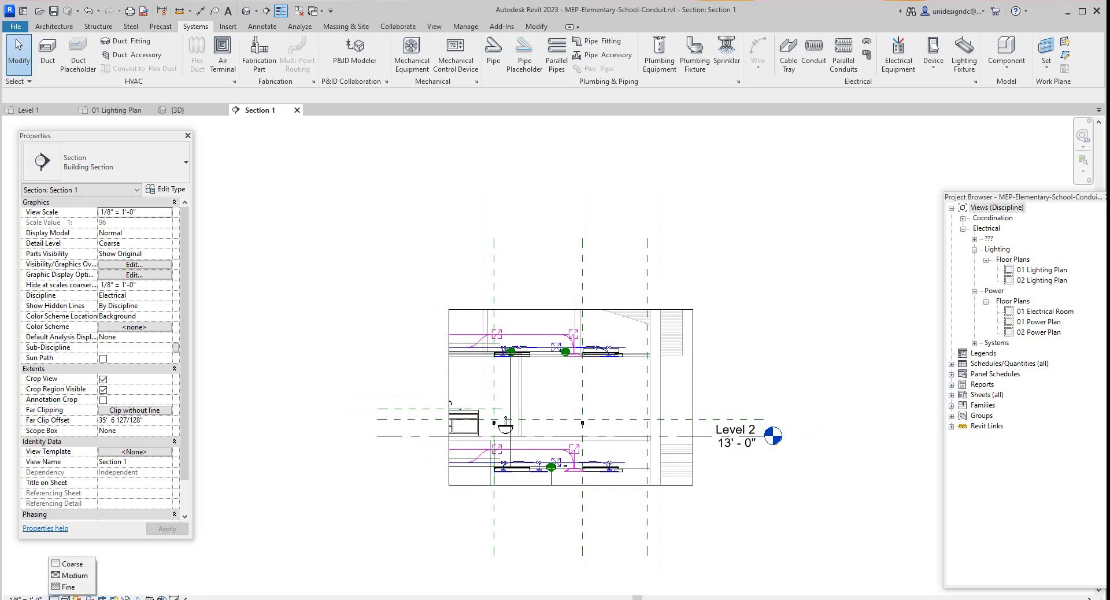
pyautogui.click(68, 586)
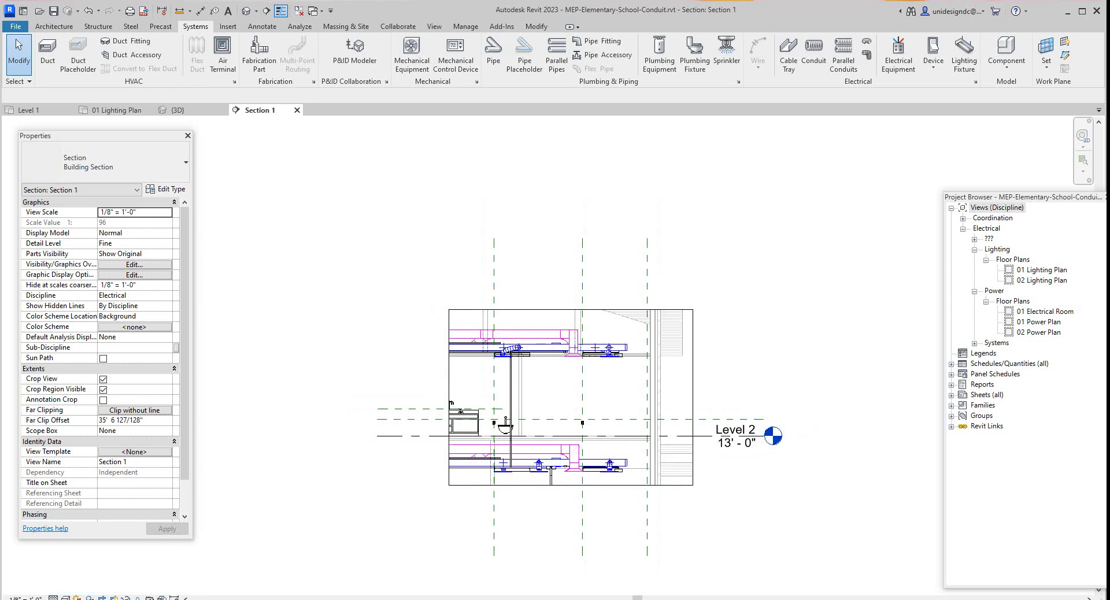
# Extend the section's crop region down below Level 1 to include the electrical panels, and return to the 01 Lighting Plan view
pyautogui.scroll(-3, 572, 405)
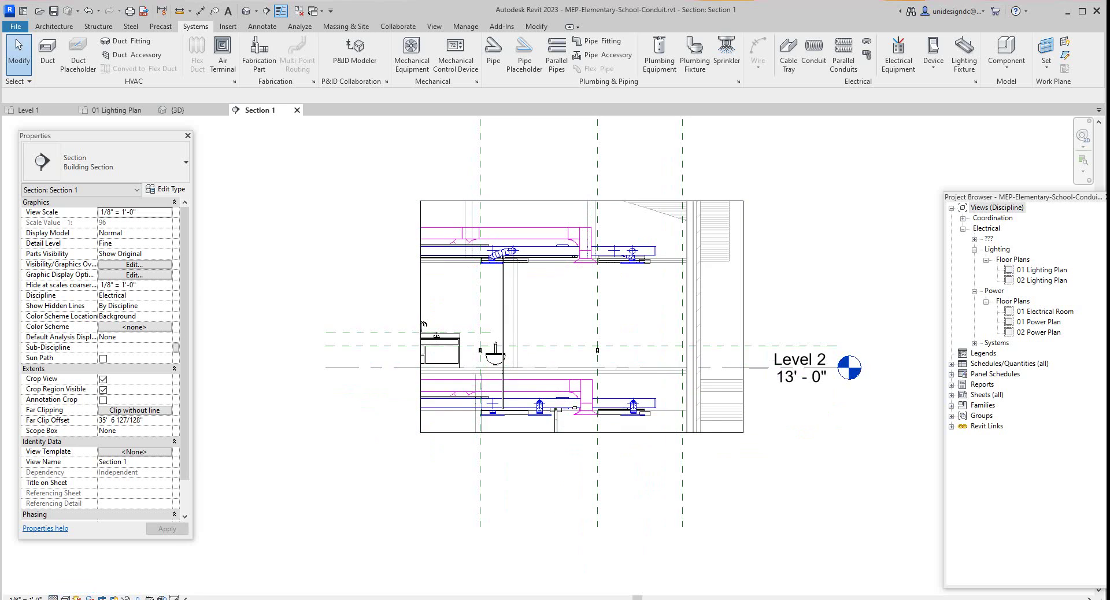
pyautogui.scroll(2, 563, 578)
pyautogui.click(563, 433)
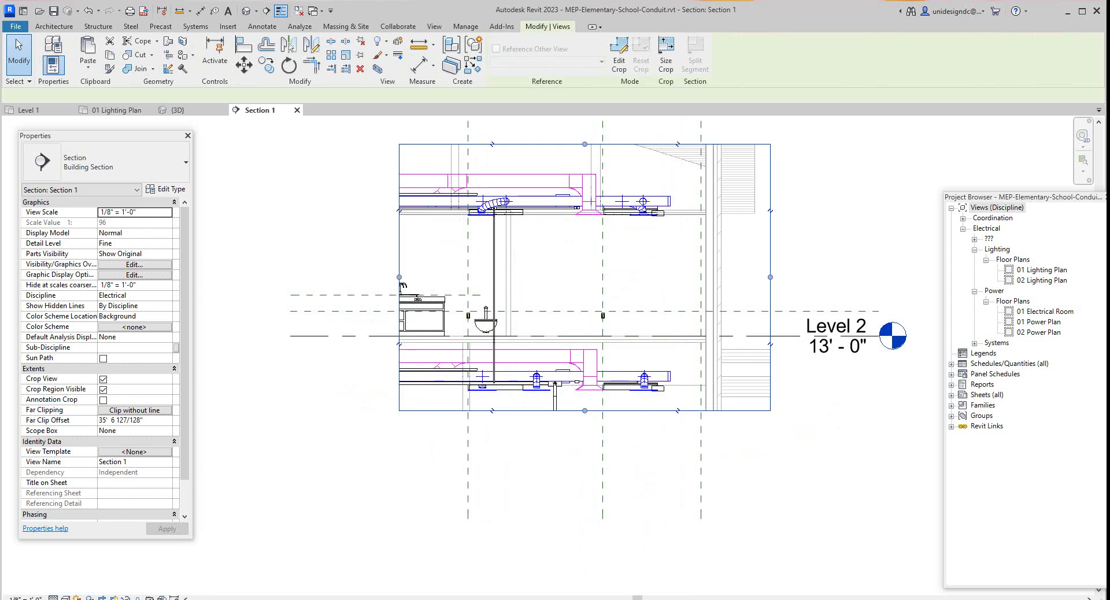
pyautogui.moveTo(584, 411); pyautogui.dragTo(585, 543)
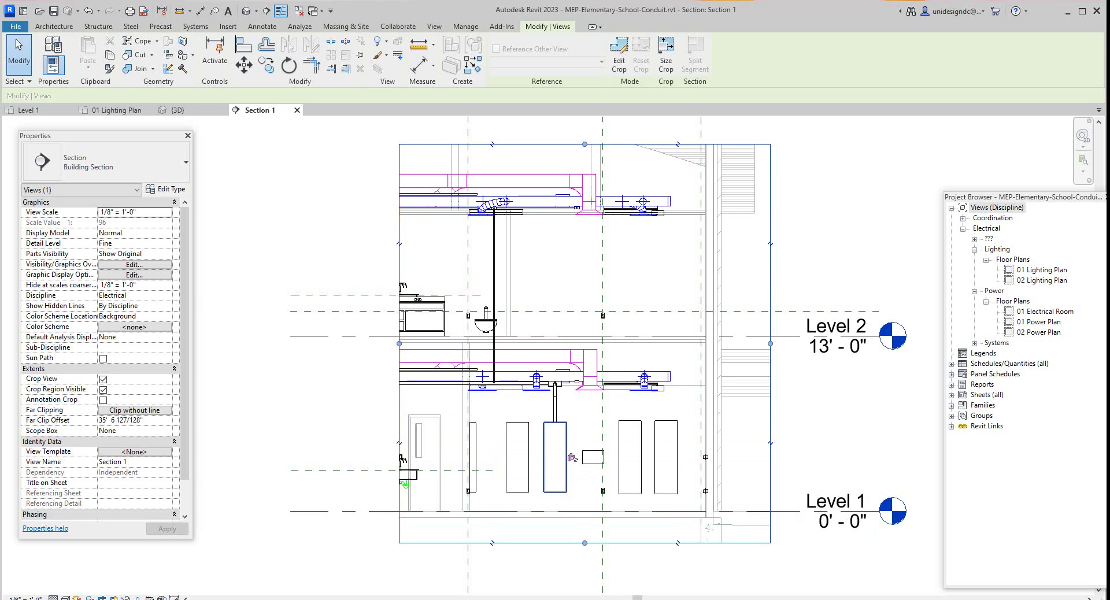
pyautogui.scroll(5, 555, 386)
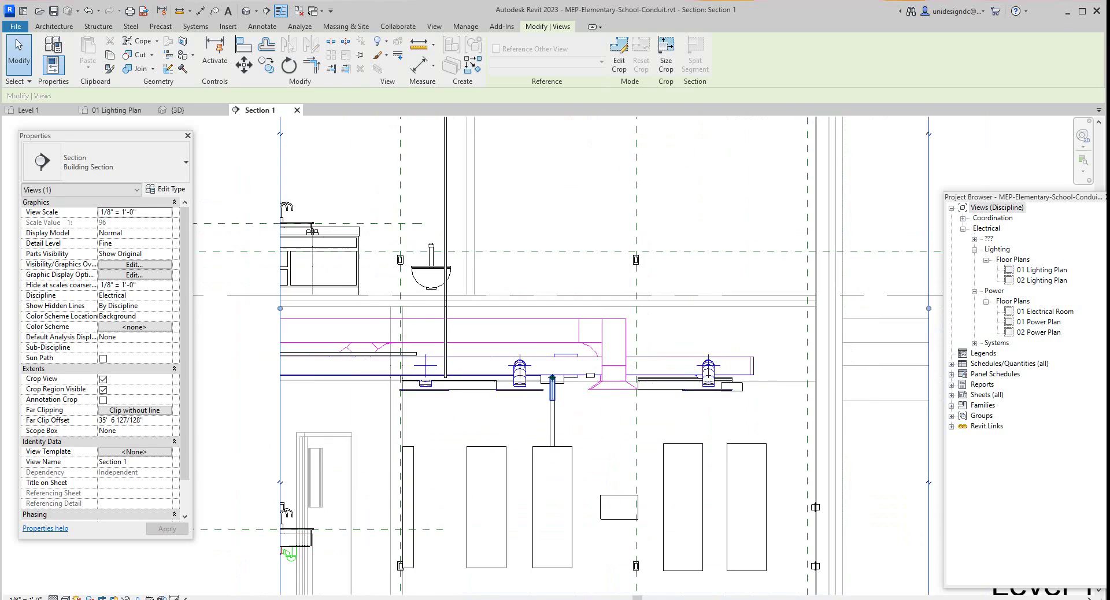
pyautogui.scroll(-4, 555, 384)
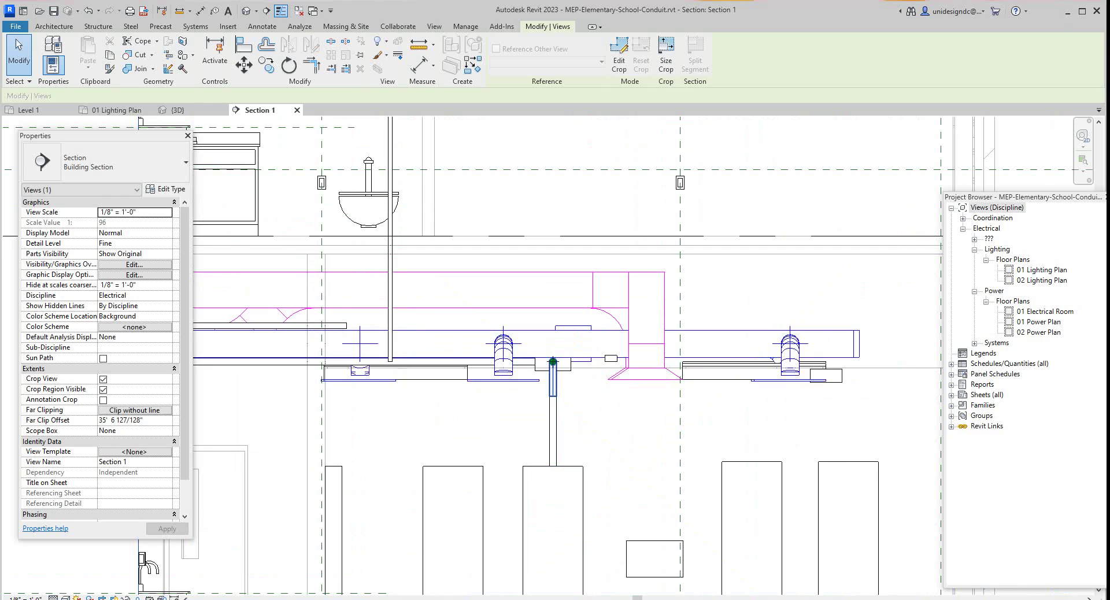
pyautogui.scroll(-2, 555, 380)
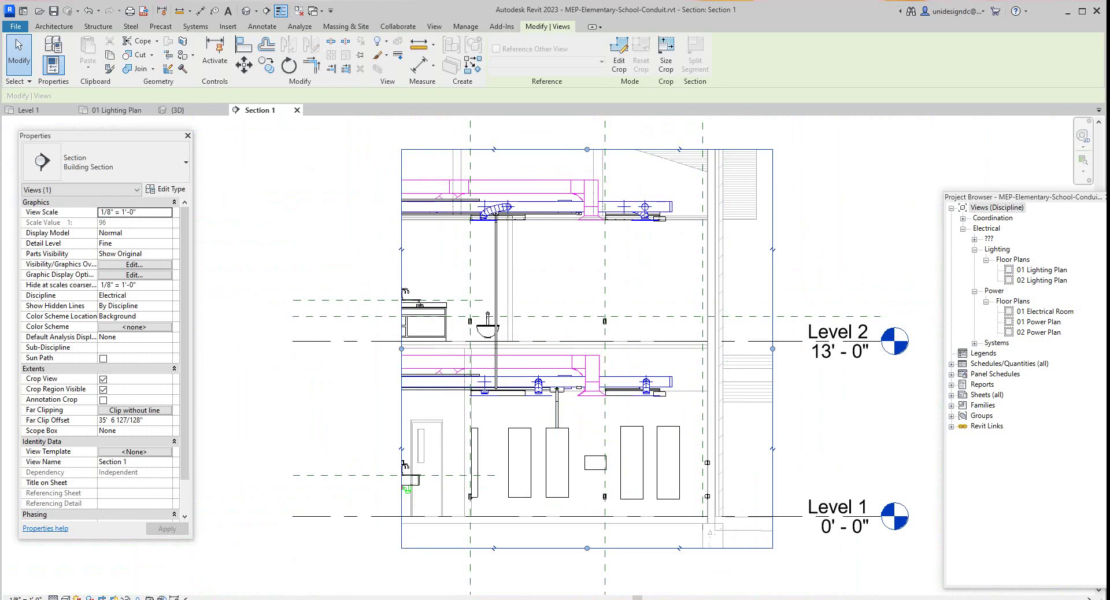
pyautogui.click(117, 110)
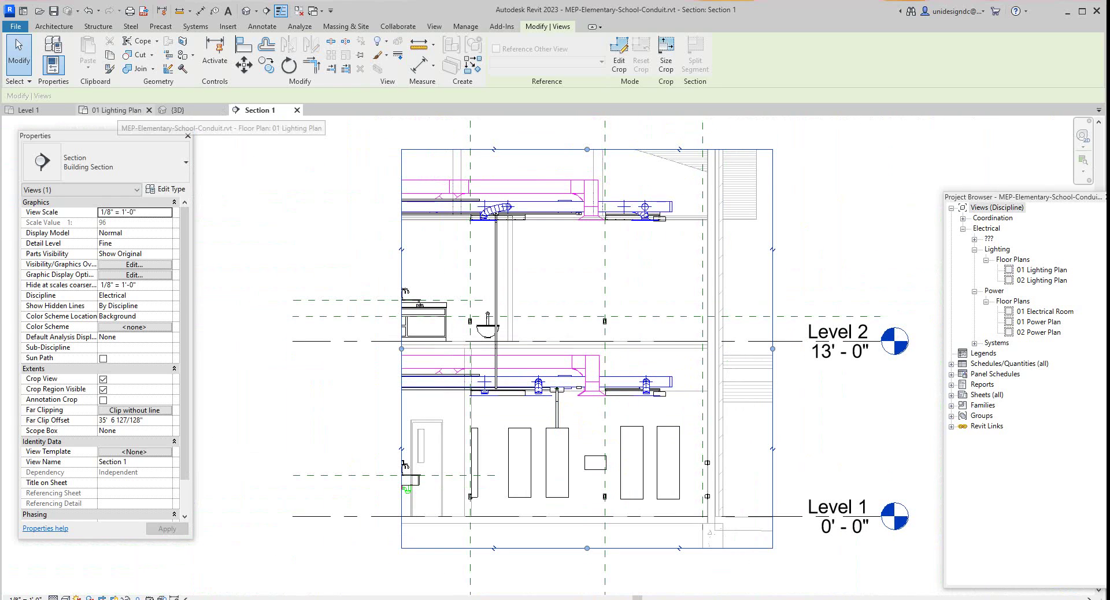
# Move the building section line in the electrical room about 2'-0" north on the lighting plan
pyautogui.scroll(-2, 479, 312)
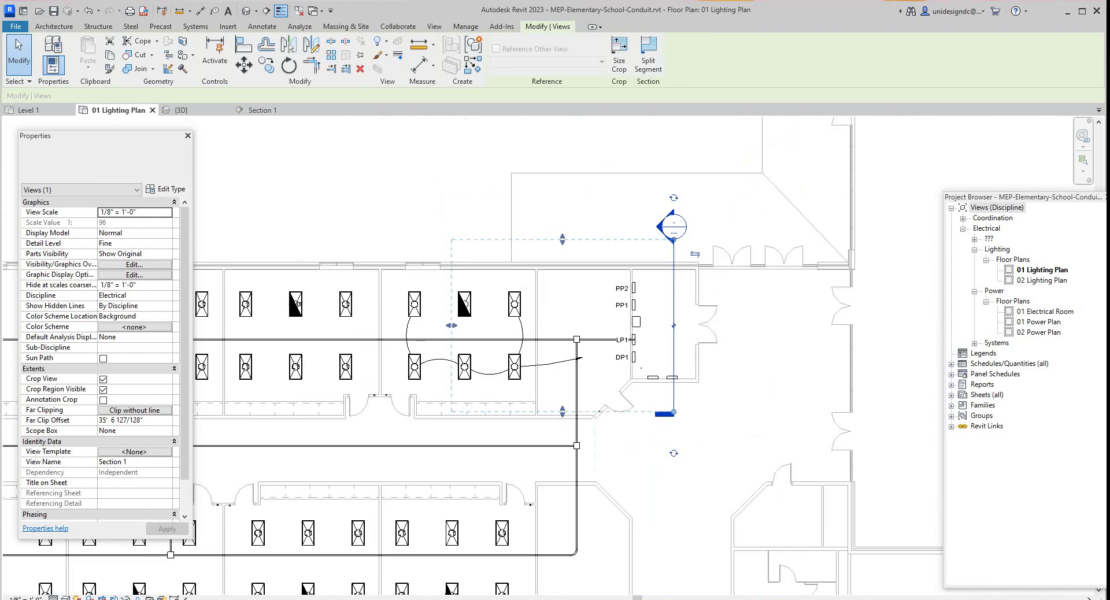
pyautogui.scroll(-3, 558, 442)
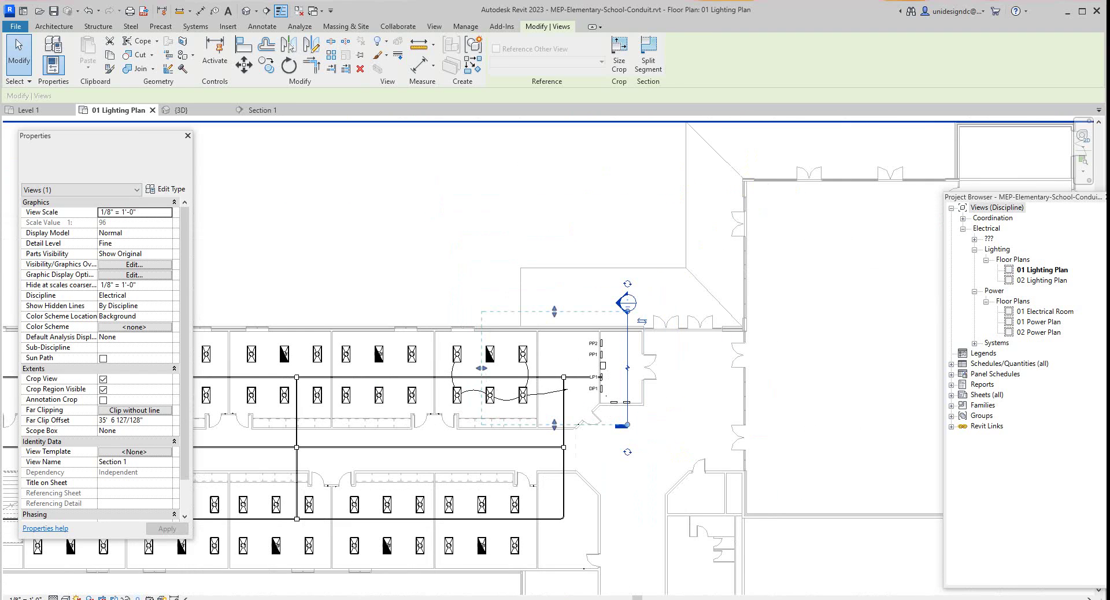
pyautogui.scroll(4, 272, 352)
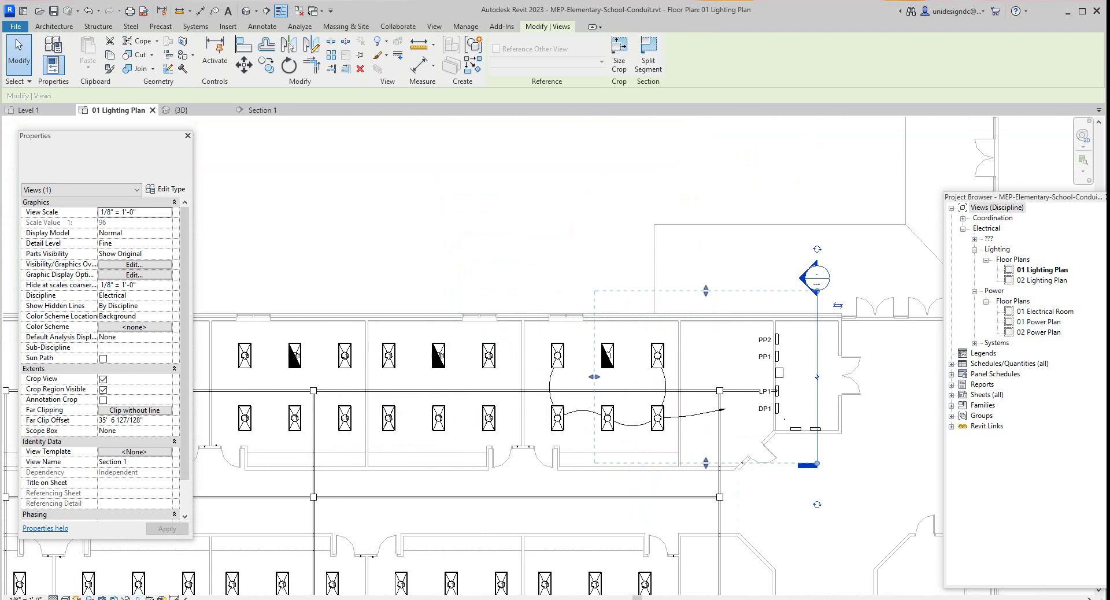
pyautogui.scroll(2, 452, 398)
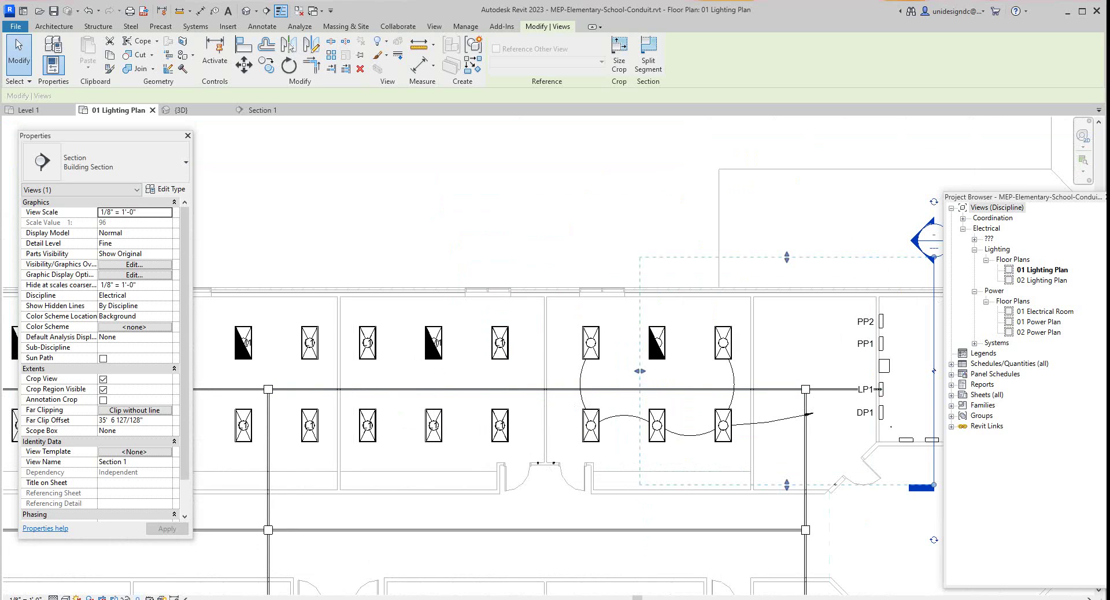
pyautogui.click(243, 65)
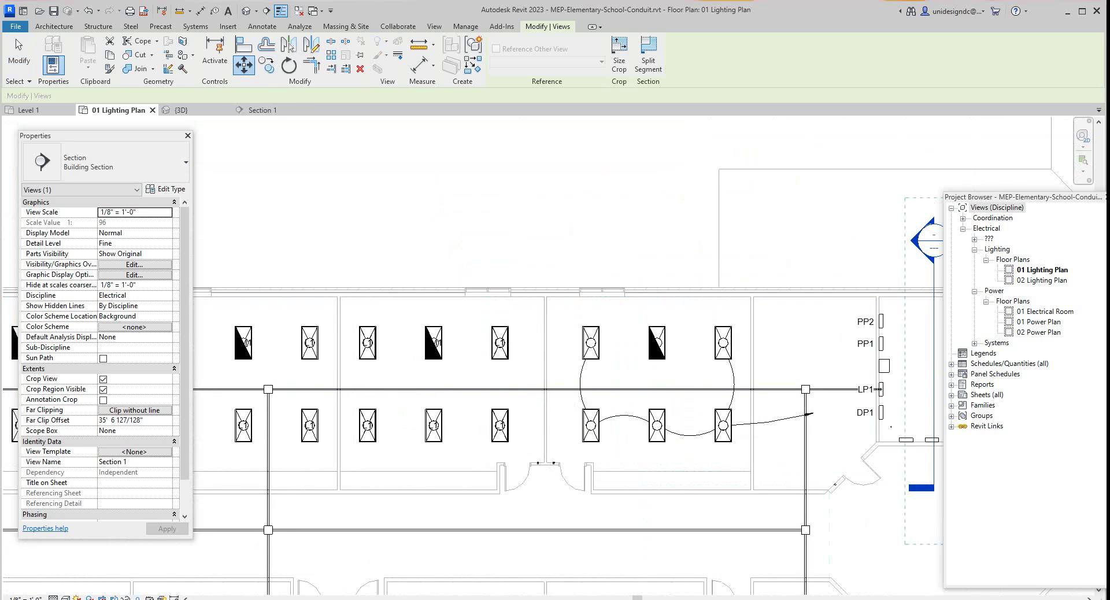
pyautogui.click(446, 389)
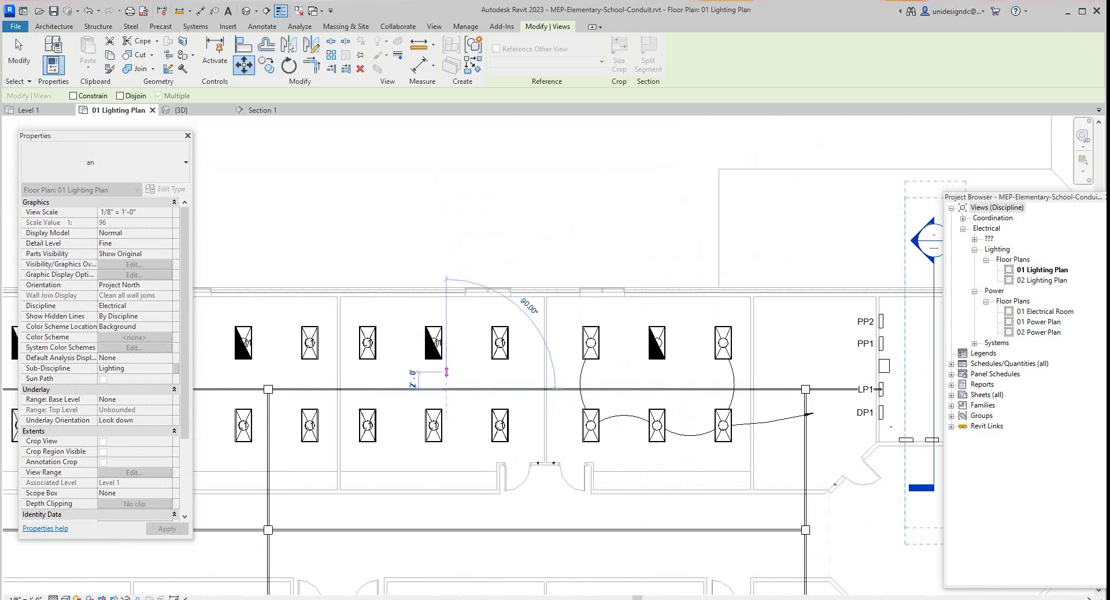
pyautogui.press('Escape')
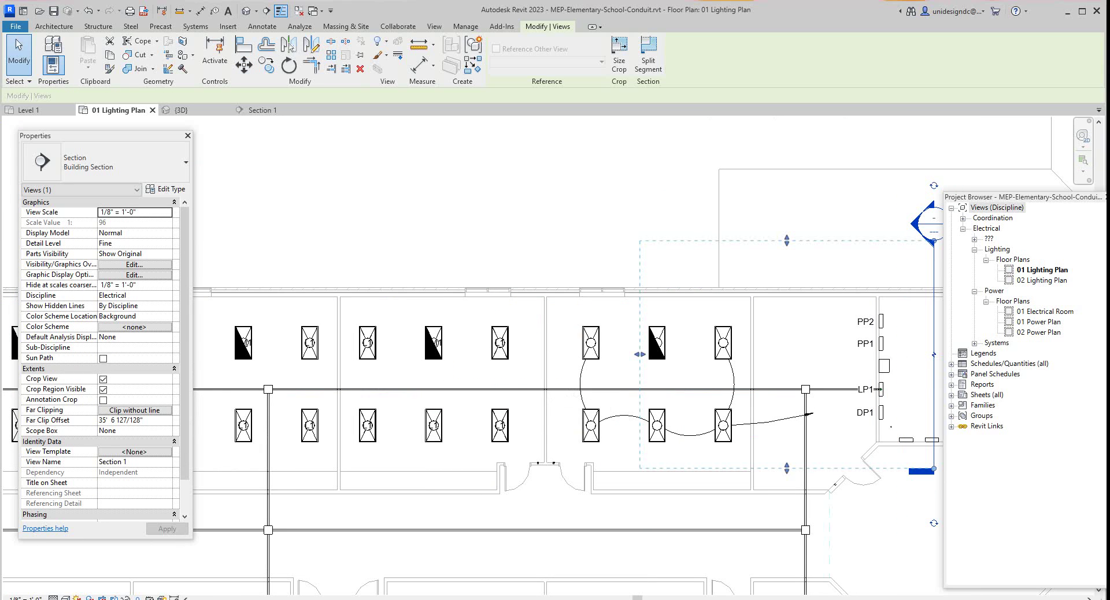
# Nudge the north classroom conduit run between its two junction boxes slightly north, keeping its connection to panel LP1
pyautogui.click(446, 389)
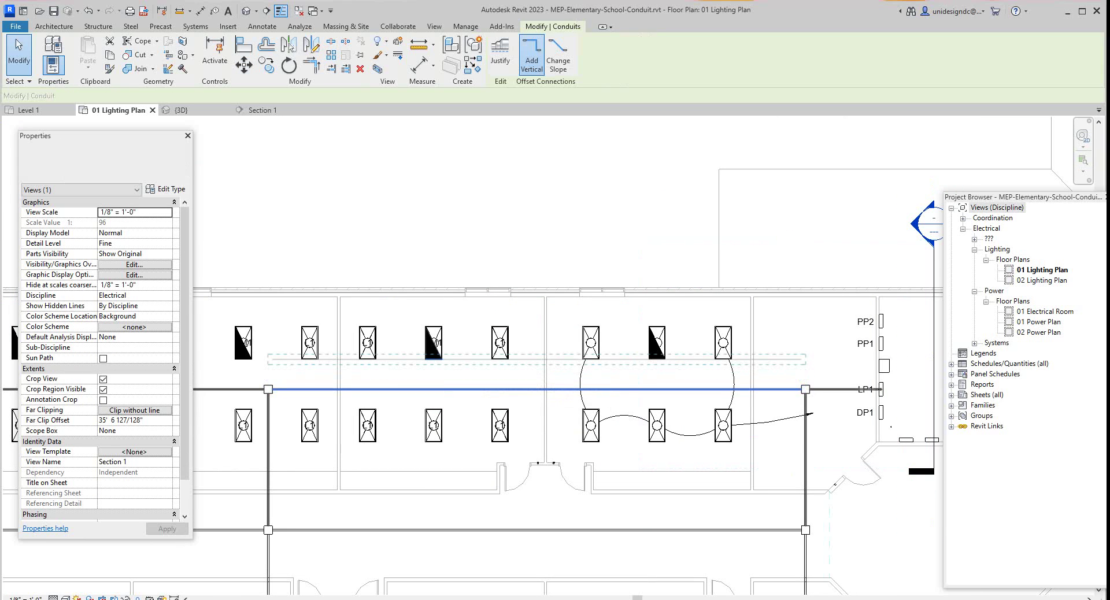
pyautogui.press('Up')
pyautogui.press('Up')
pyautogui.press('Up')
pyautogui.press('Up')
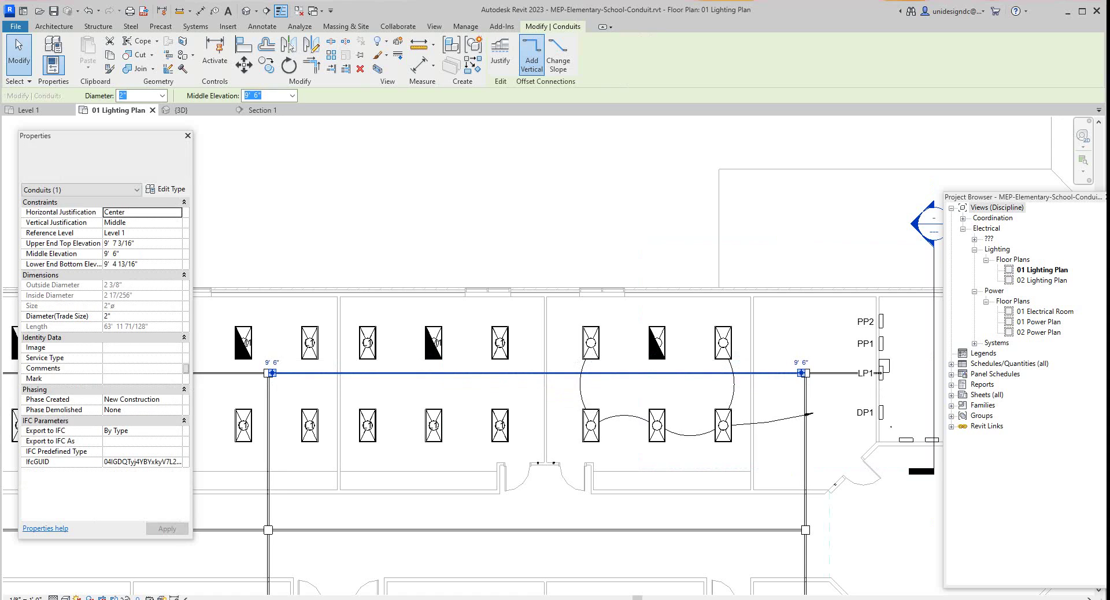
pyautogui.press('Escape')
# Move the north-south conduit branch between the north classroom and corridor runs east, to about 54'-0" from the parallel conduit
pyautogui.scroll(-1, 631, 494)
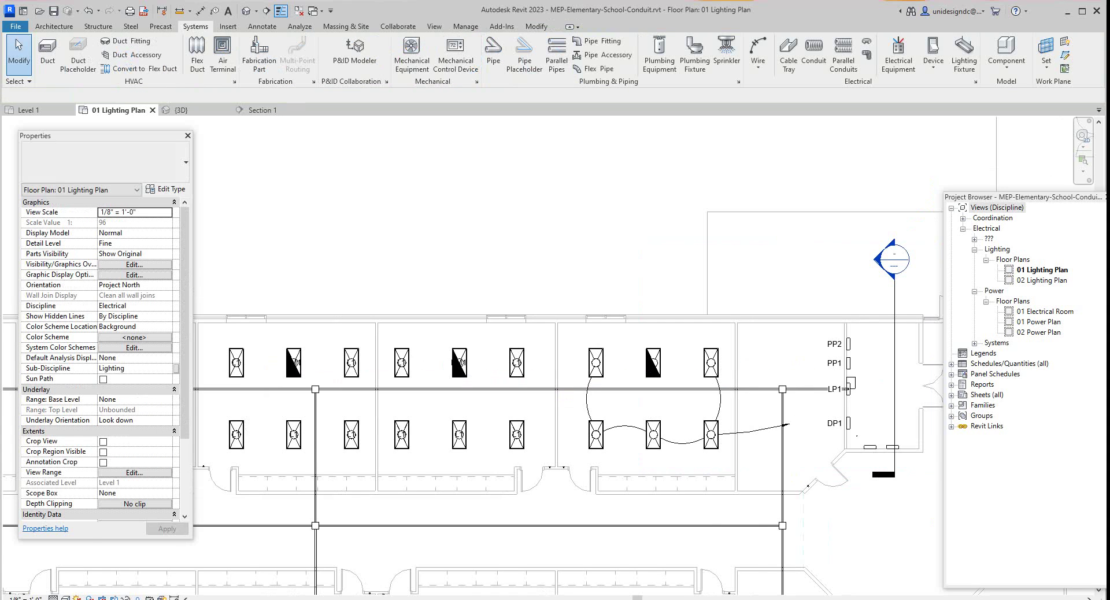
pyautogui.scroll(-1, 965, 517)
pyautogui.scroll(-2, 398, 467)
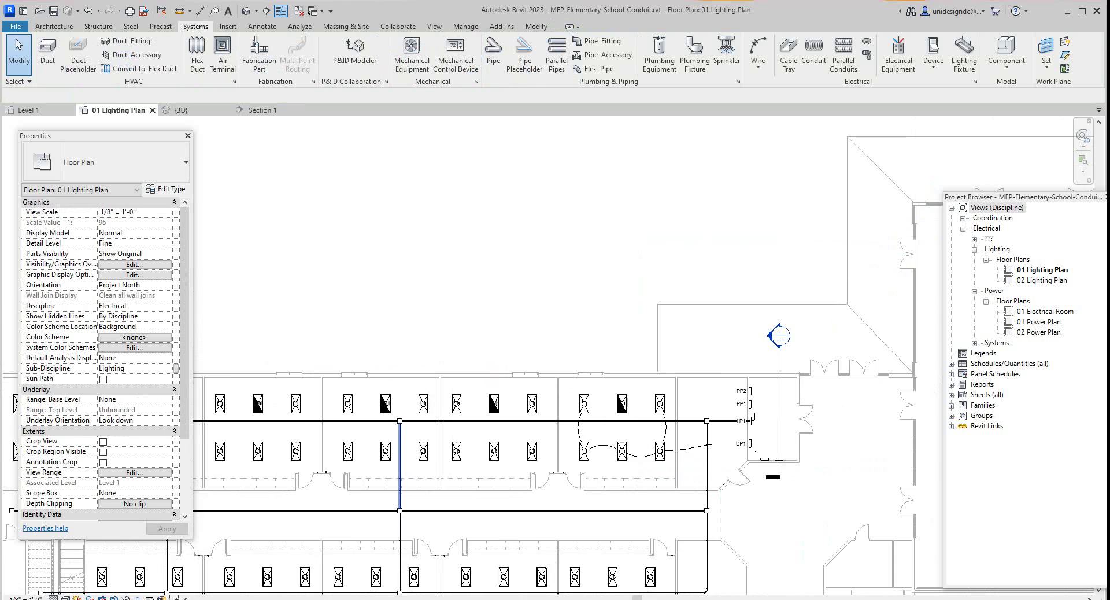
pyautogui.moveTo(399, 467); pyautogui.dragTo(431, 468)
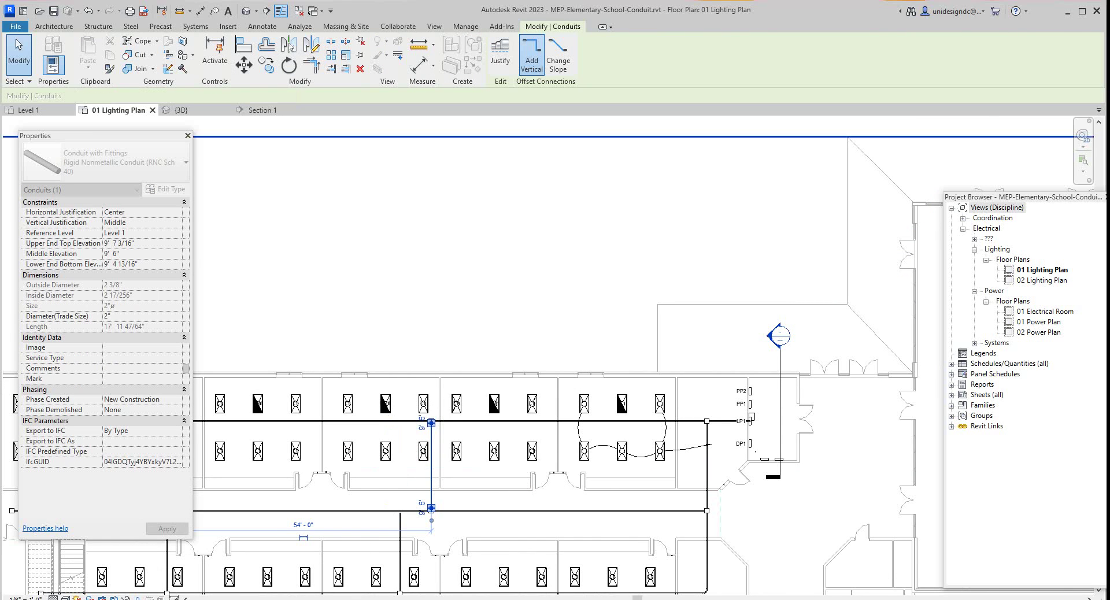
# Extend the loose end of the south classroom conduit branch up to the corridor run, connecting it with a junction box
pyautogui.scroll(1, 411, 520)
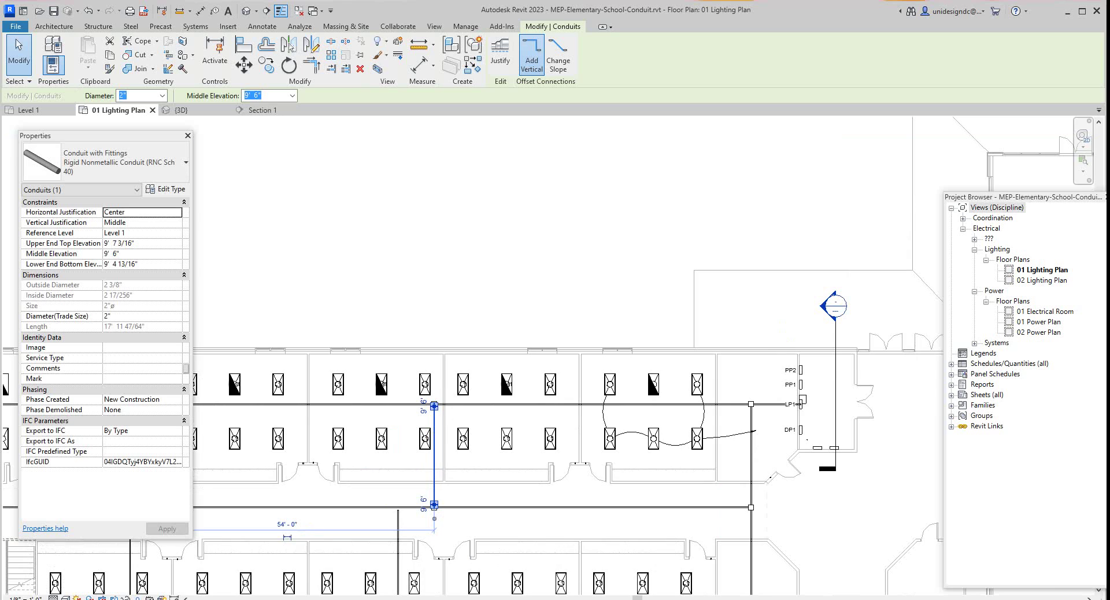
pyautogui.scroll(8, 406, 515)
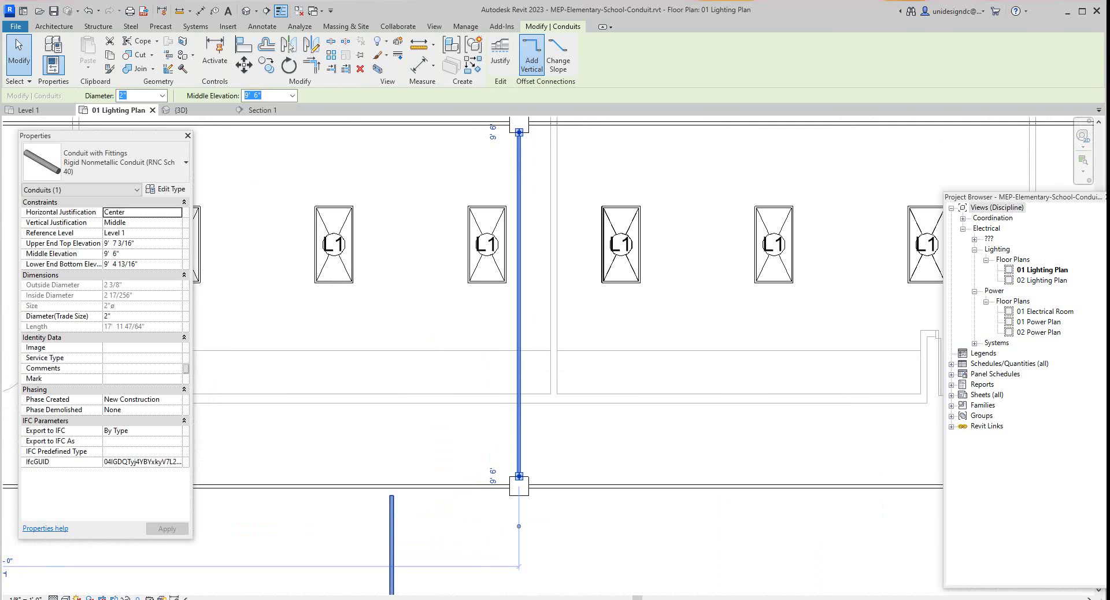
pyautogui.click(399, 508)
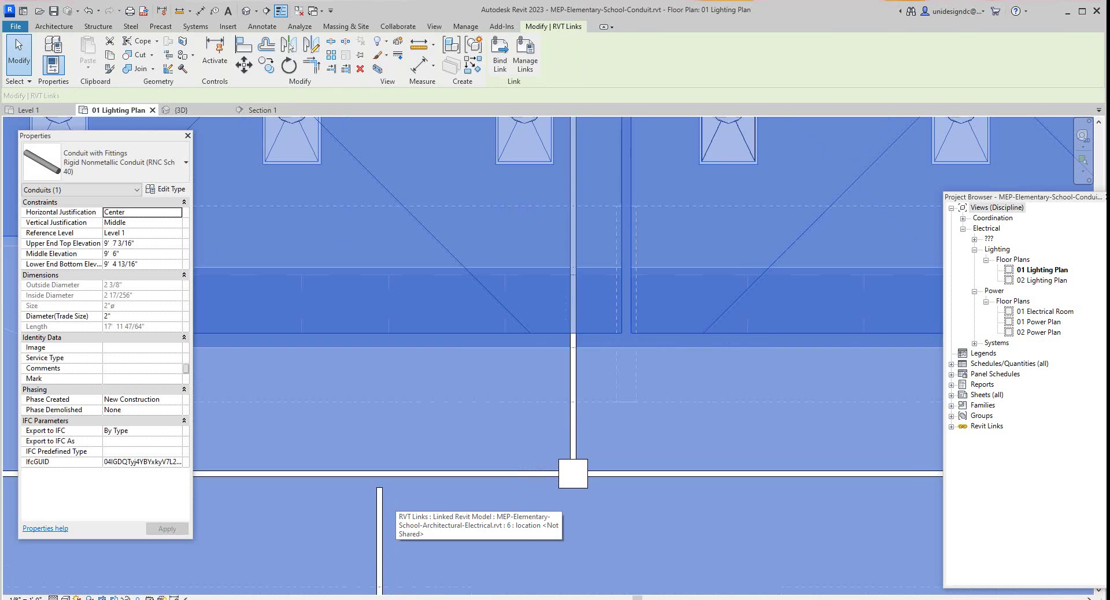
pyautogui.scroll(-2, 439, 514)
pyautogui.rightClick(444, 518)
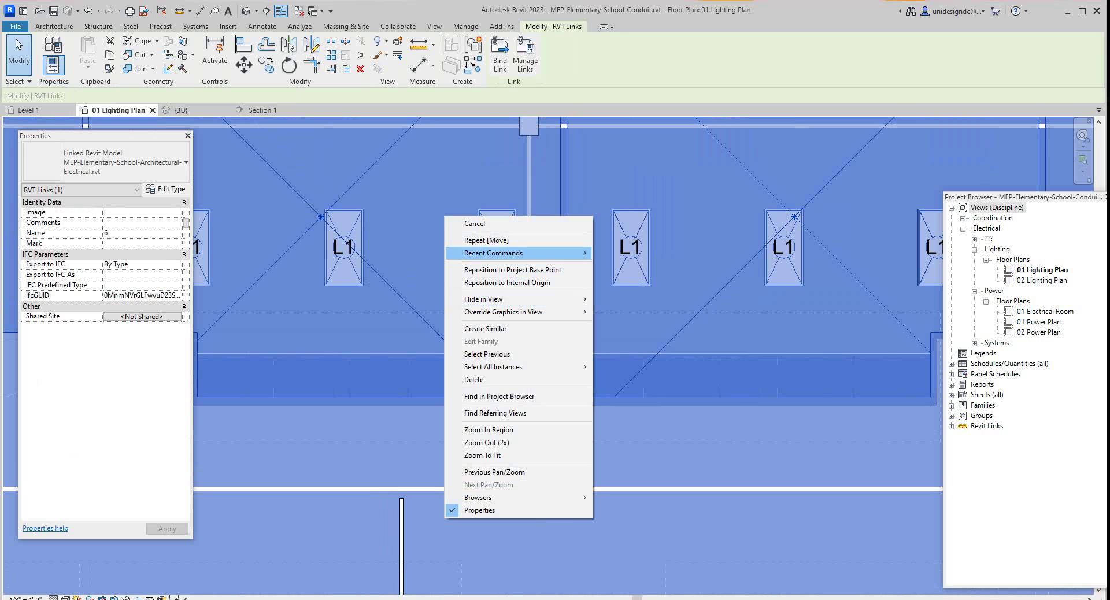
pyautogui.click(474, 224)
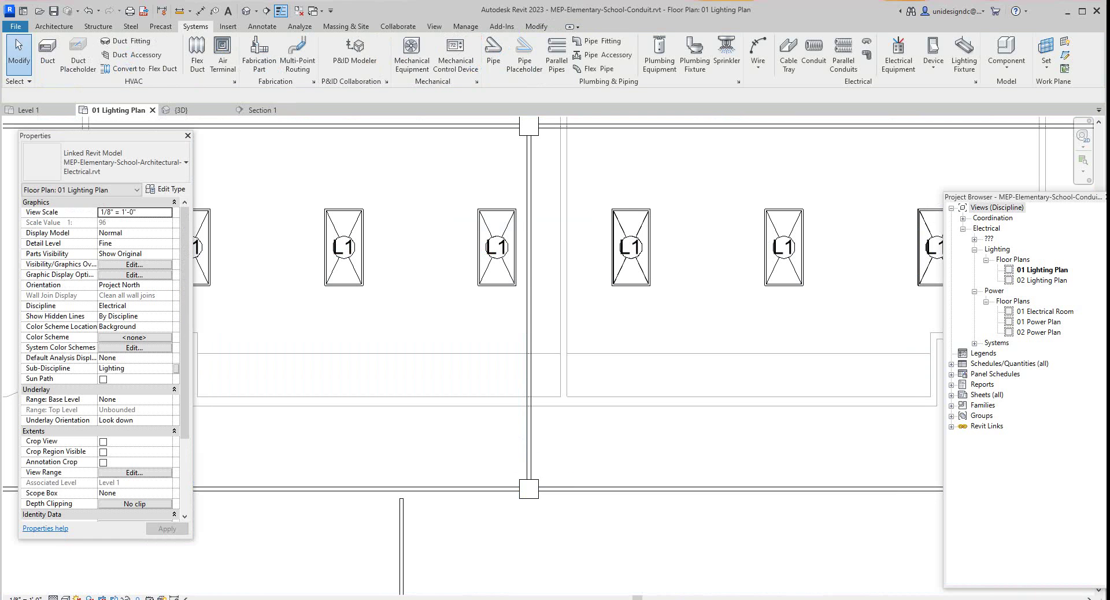
pyautogui.scroll(2, 401, 496)
pyautogui.click(401, 509)
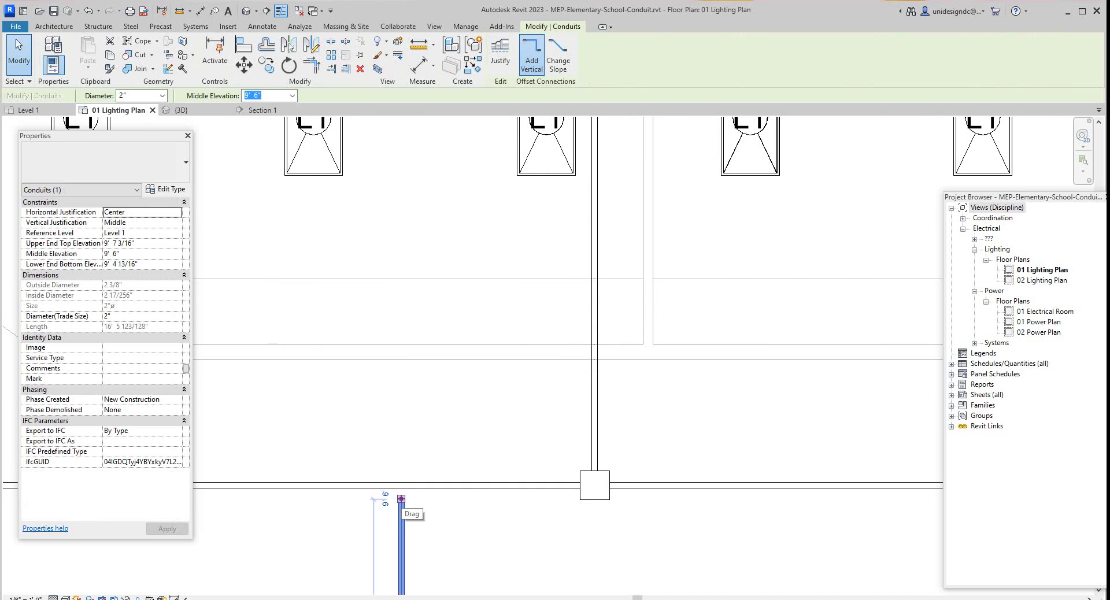
pyautogui.moveTo(401, 501); pyautogui.dragTo(401, 485)
pyautogui.click(466, 527)
pyautogui.scroll(-5, 465, 528)
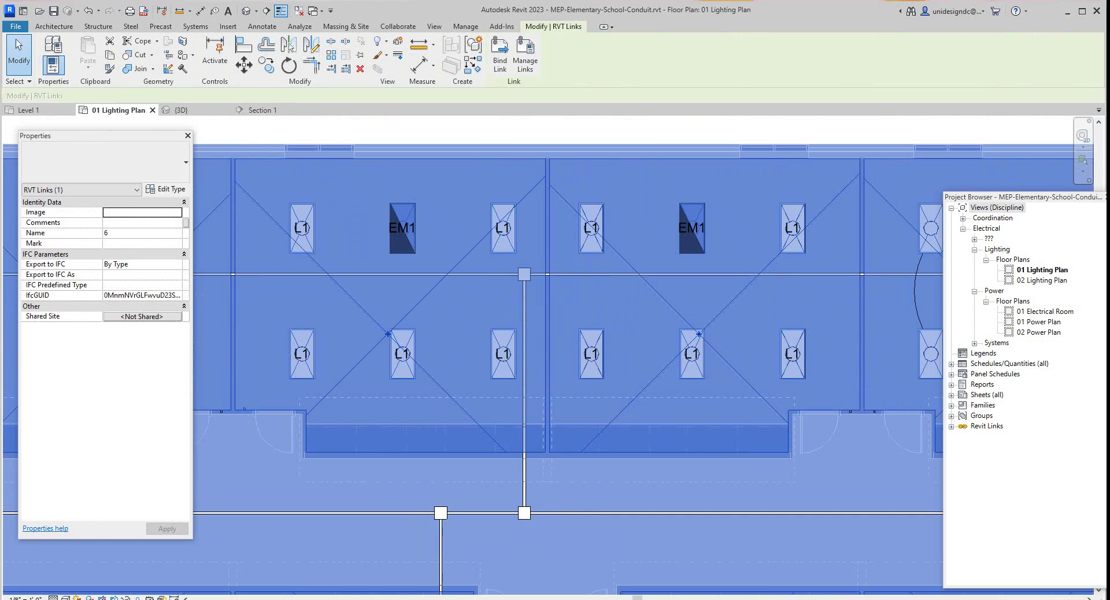
# Clear the selection and inspect the adjusted conduit layout, from the offset corridor branches to the connection at panel LP1
pyautogui.scroll(3, 838, 350)
pyautogui.scroll(-2, 481, 324)
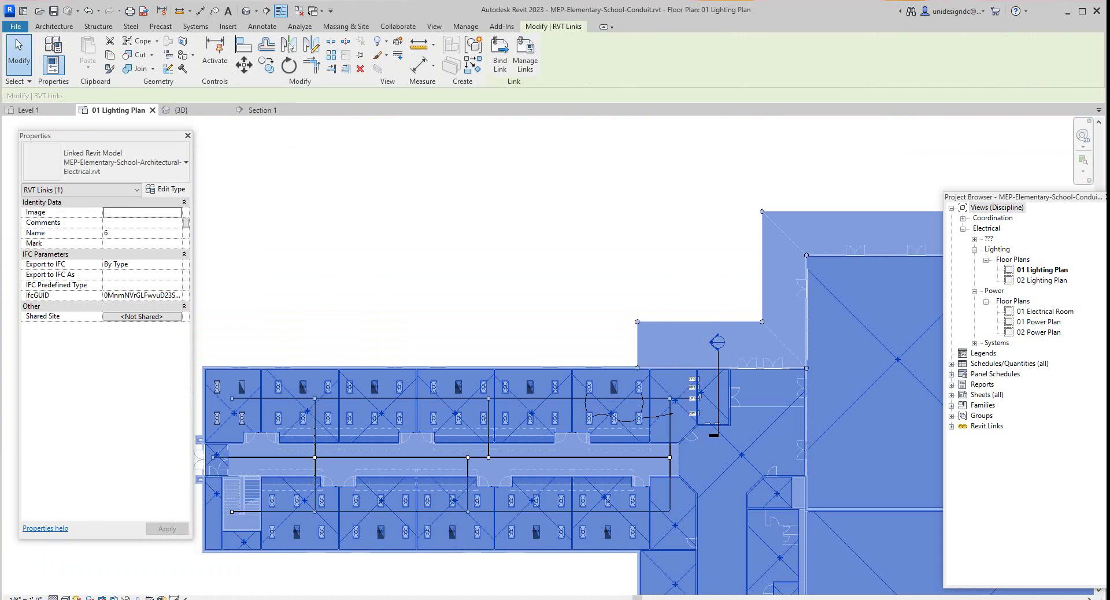
pyautogui.scroll(-3, 442, 427)
pyautogui.press('Escape')
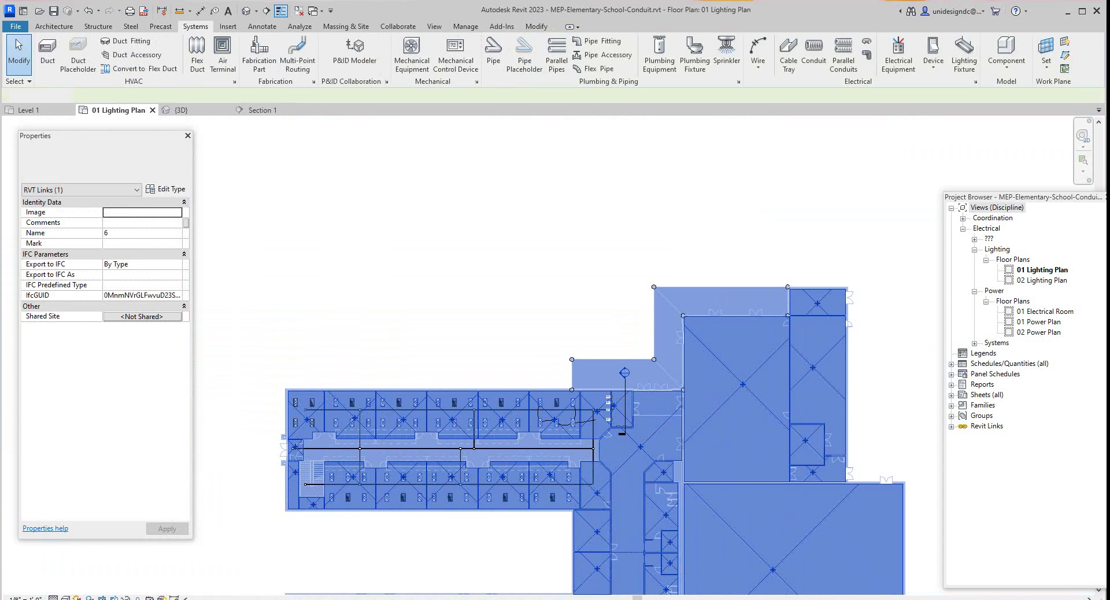
pyautogui.scroll(5, 629, 413)
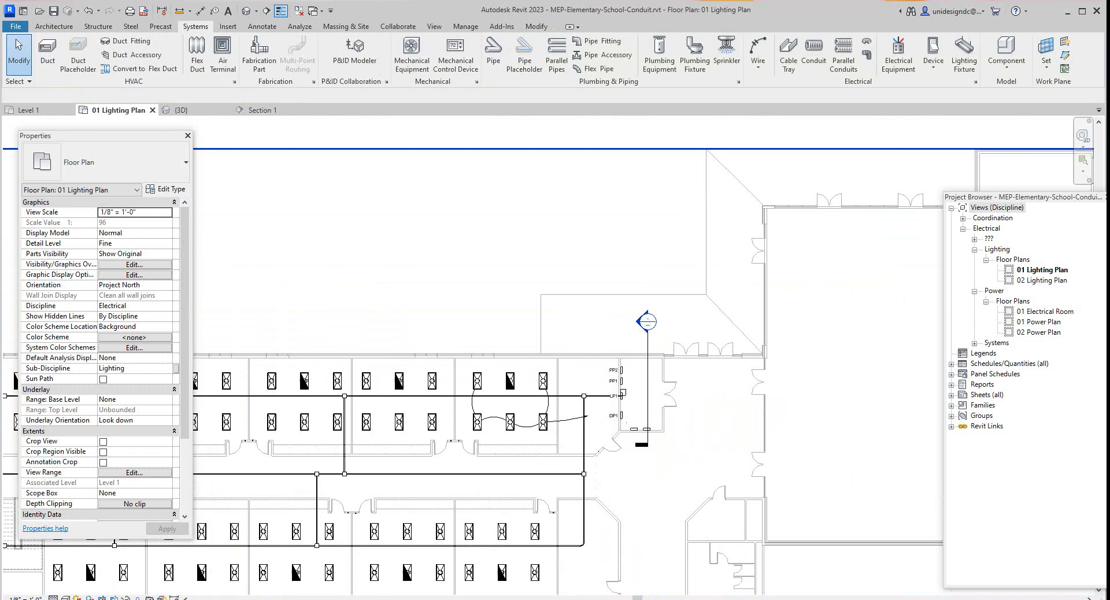
pyautogui.scroll(2, 577, 350)
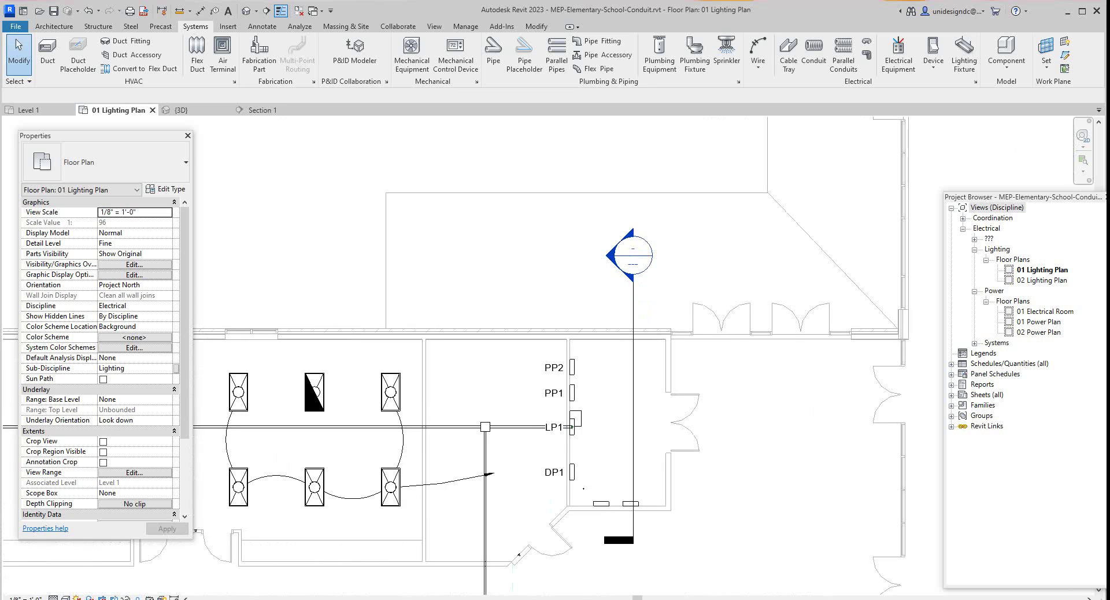
pyautogui.scroll(5, 585, 431)
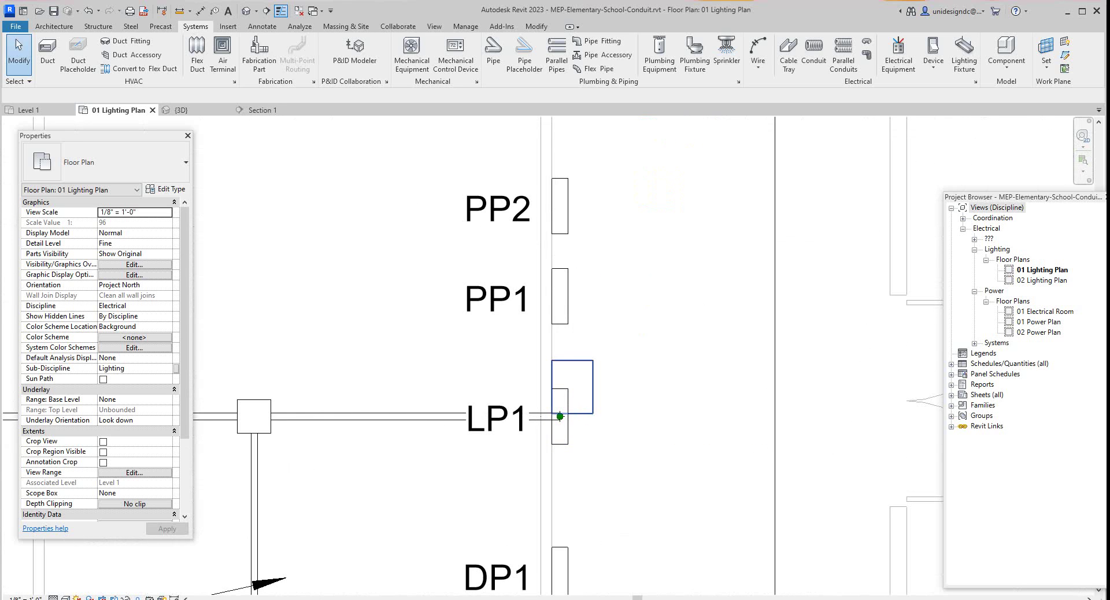
pyautogui.scroll(-3, 578, 415)
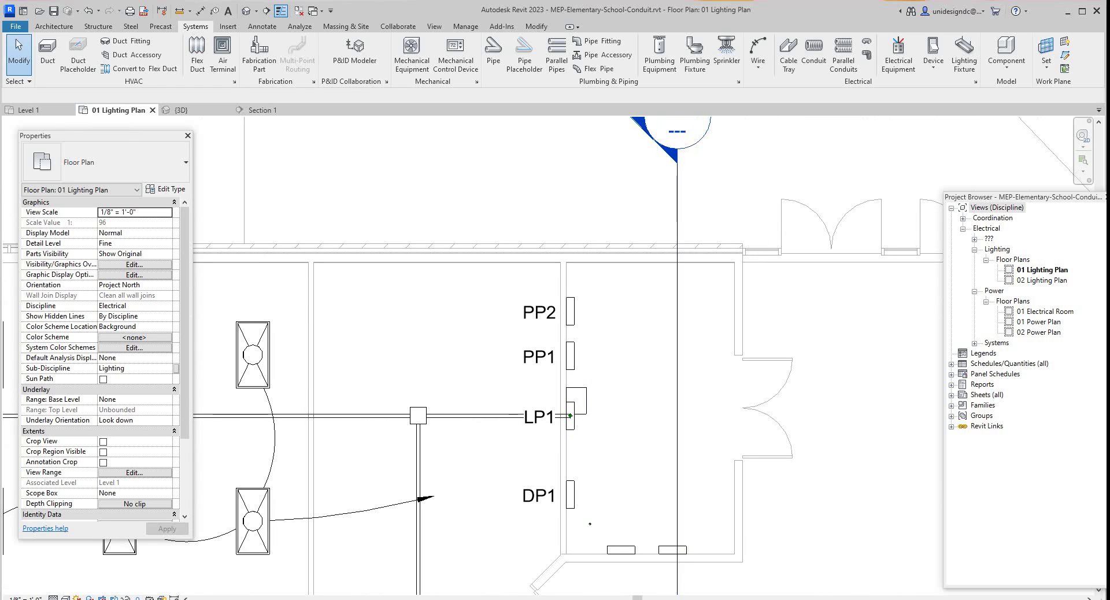
pyautogui.scroll(-2, 705, 492)
pyautogui.scroll(-1, 698, 503)
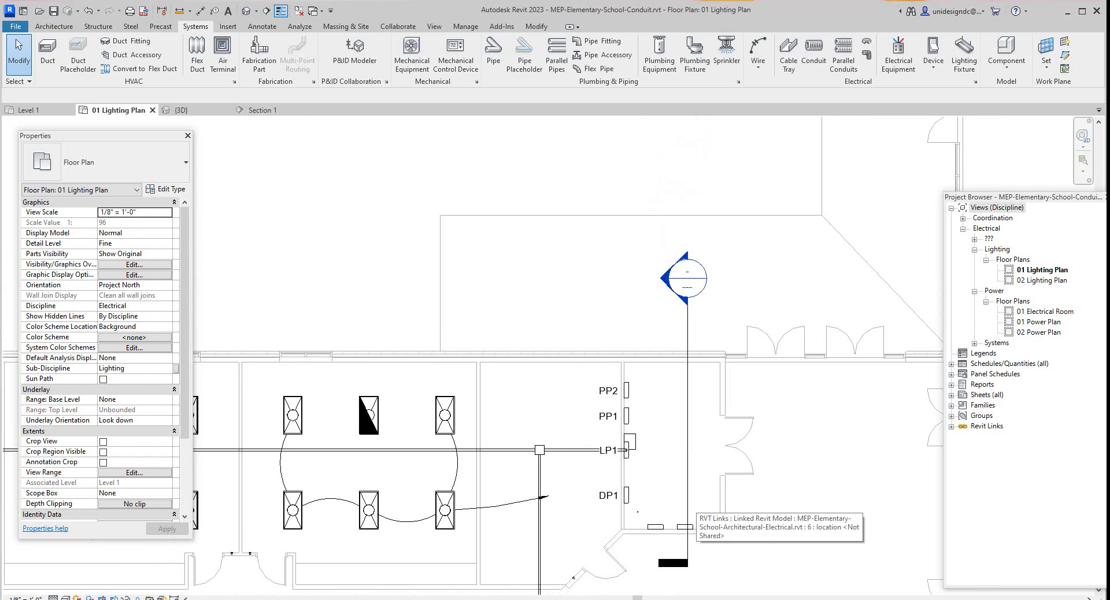